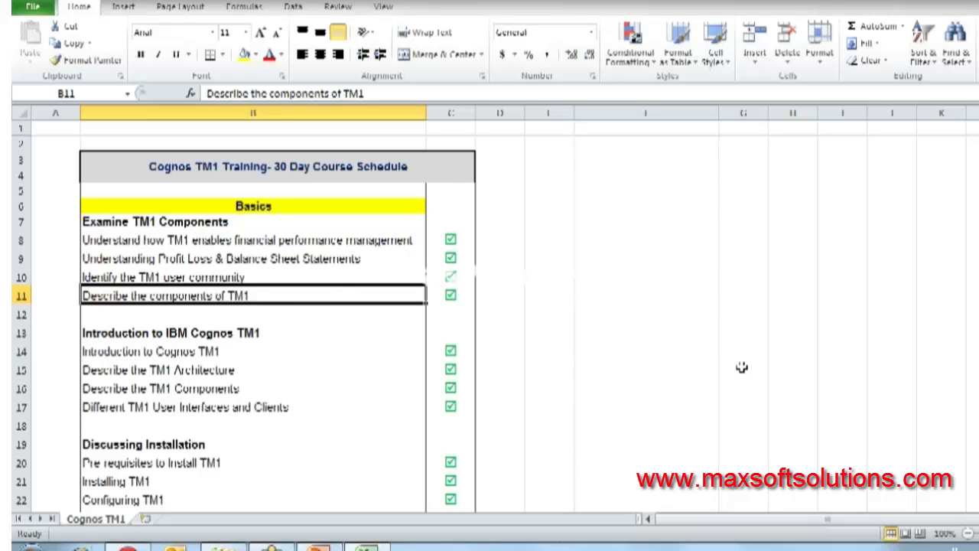
Start Architect from the desktop and dismiss the cube rule loading error.
{"action": "left_click", "coordinate": [868, 271]}
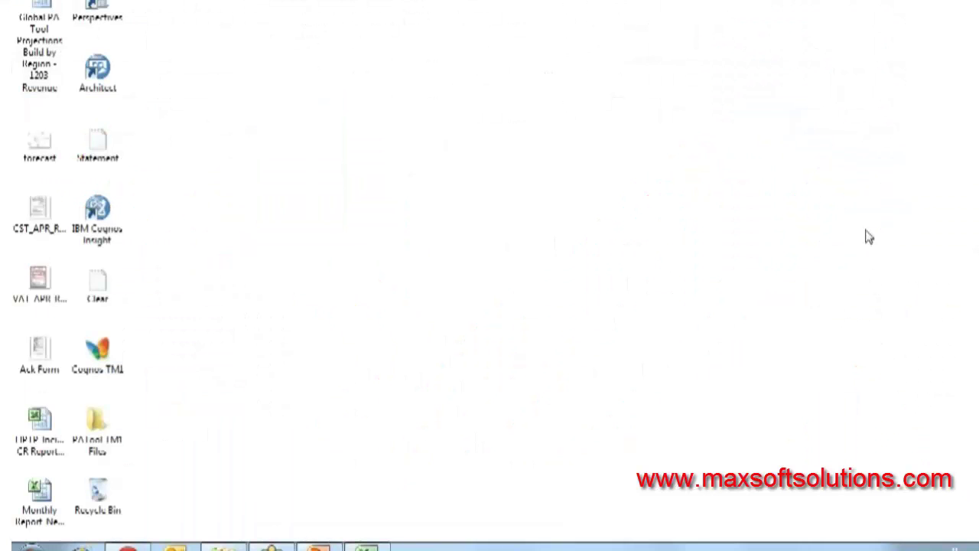
{"action": "double_click", "coordinate": [107, 80]}
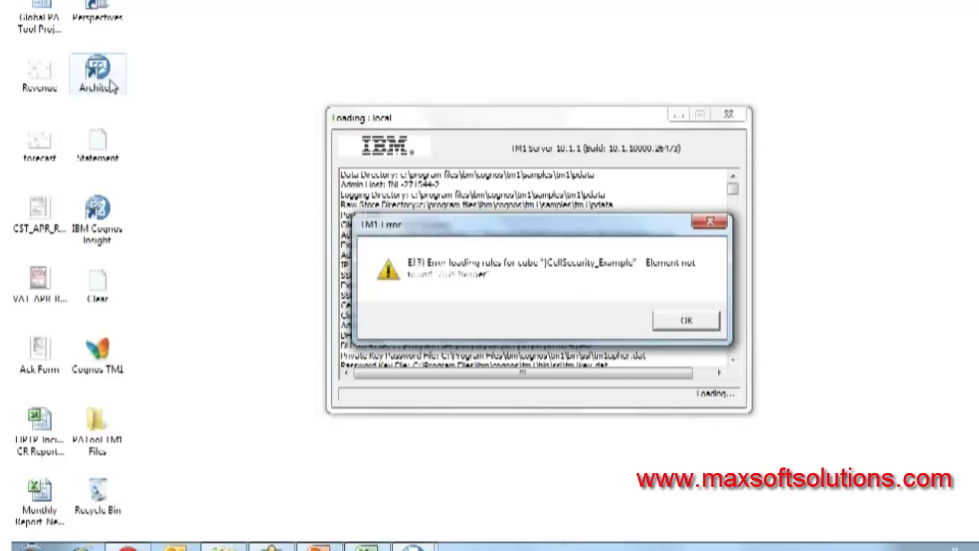
{"action": "left_click", "coordinate": [687, 321]}
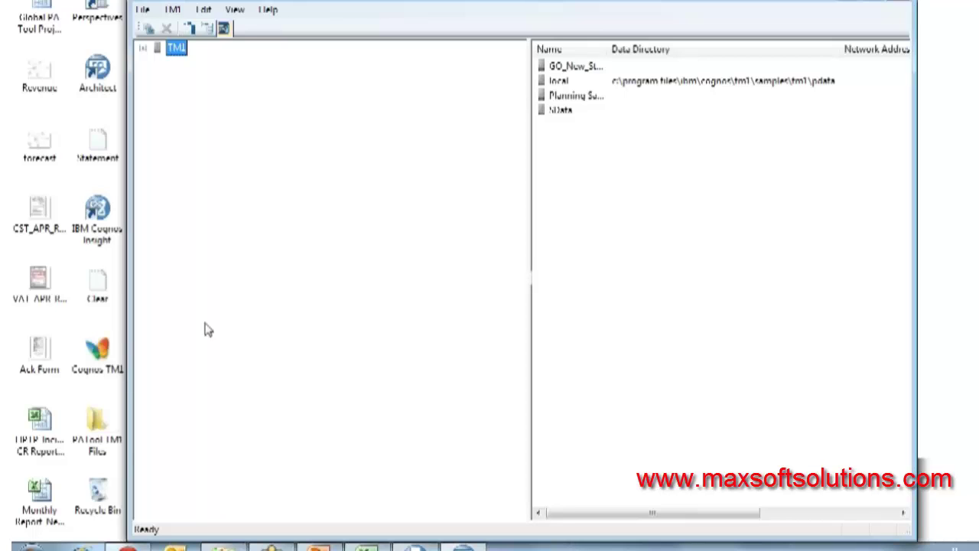
Open the HR System workbook from the Cognos TM1 folder and examine the staffing forecast's actual, budget and variance cells.
{"action": "double_click", "coordinate": [95, 351]}
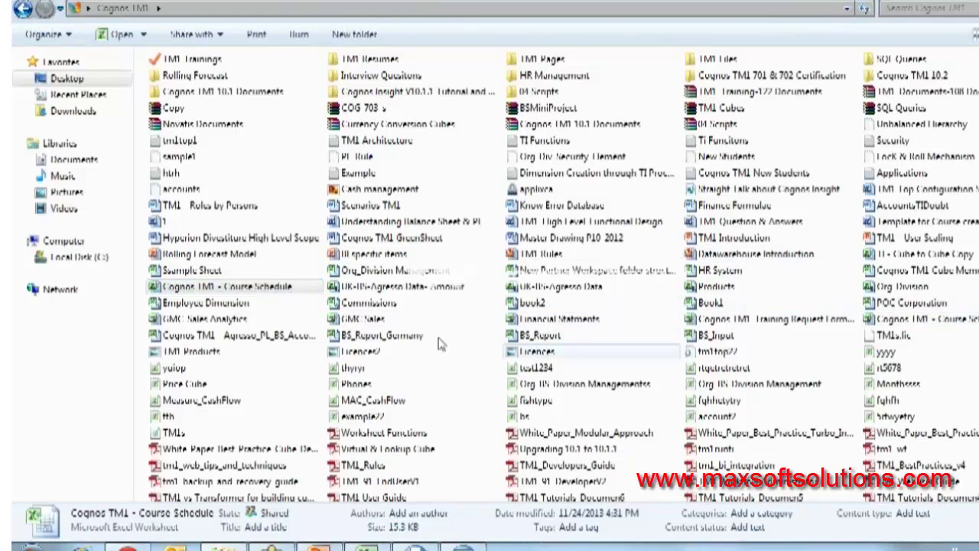
{"action": "left_click", "coordinate": [711, 273]}
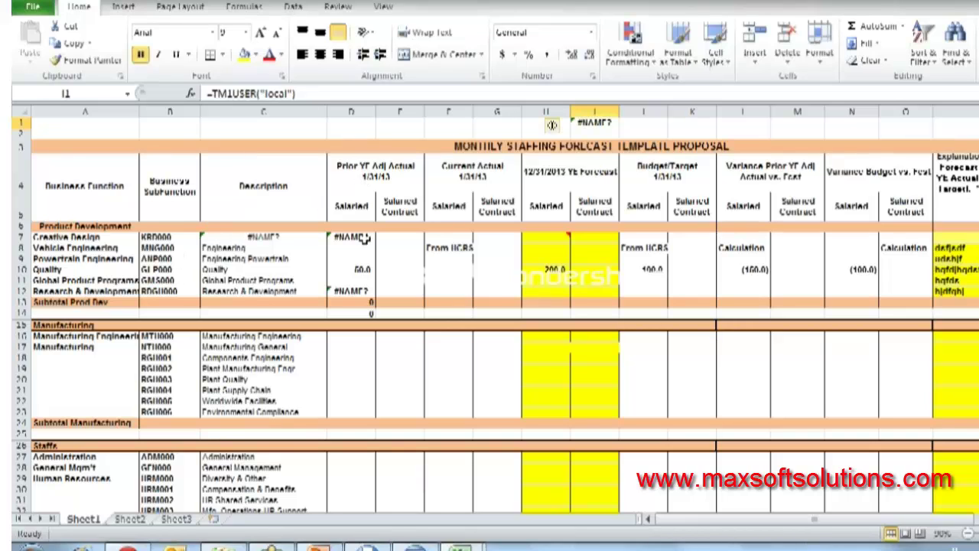
{"action": "left_click_drag", "start_coordinate": [356, 239], "coordinate": [488, 277]}
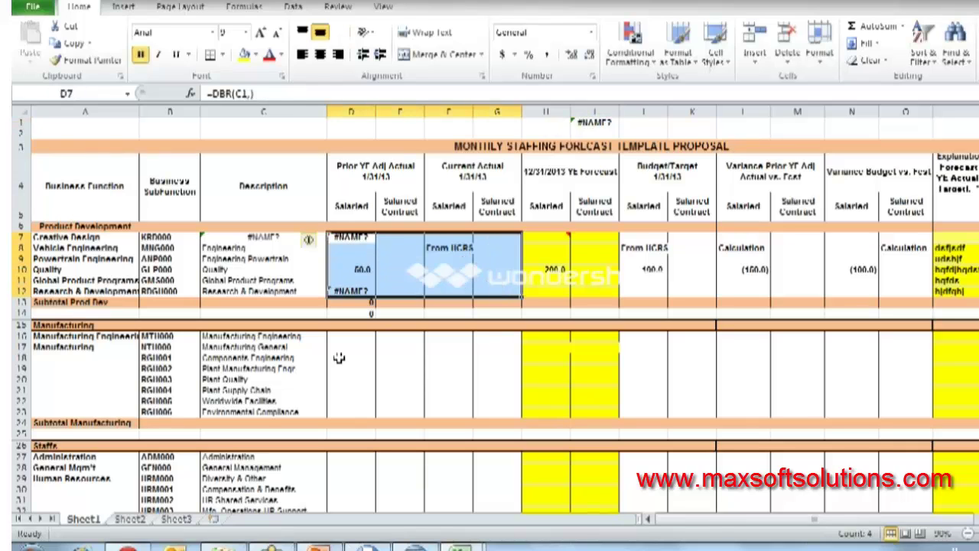
{"action": "left_click_drag", "start_coordinate": [348, 337], "coordinate": [514, 418]}
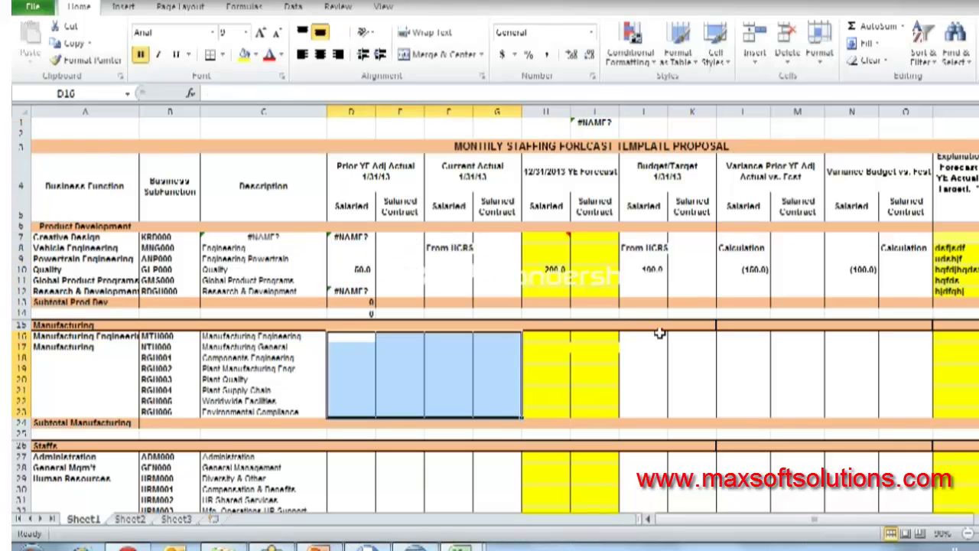
{"action": "left_click_drag", "start_coordinate": [647, 245], "coordinate": [903, 296]}
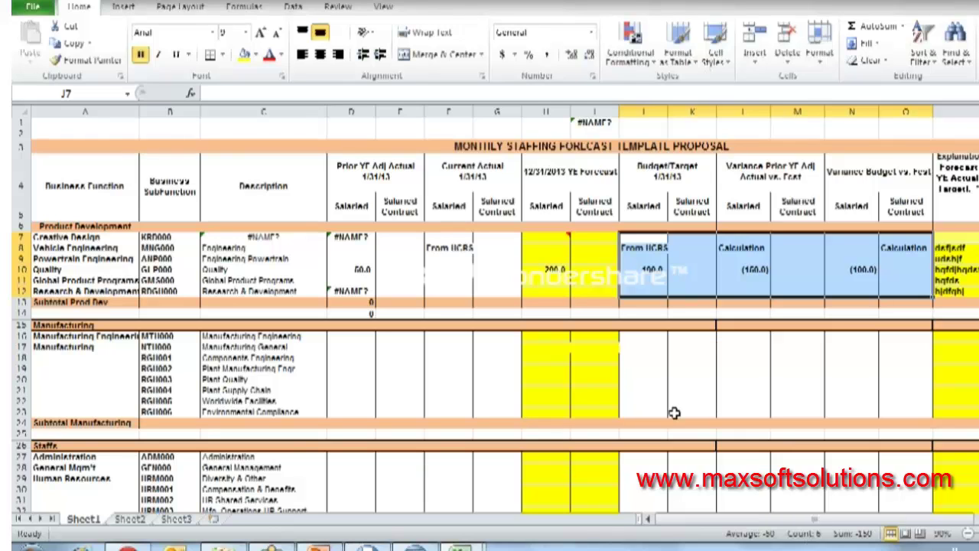
{"action": "left_click", "coordinate": [367, 184]}
{"action": "left_click", "coordinate": [476, 176]}
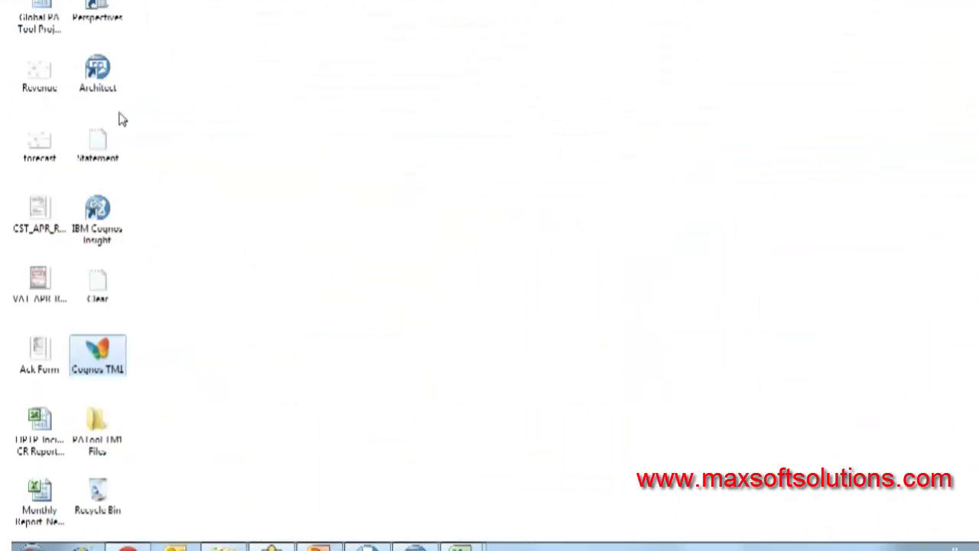
Switch back to Architect, expand the TM1 node, and view the properties of the GO_New_Stores, local and Planning Sample servers.
{"action": "left_click", "coordinate": [122, 215]}
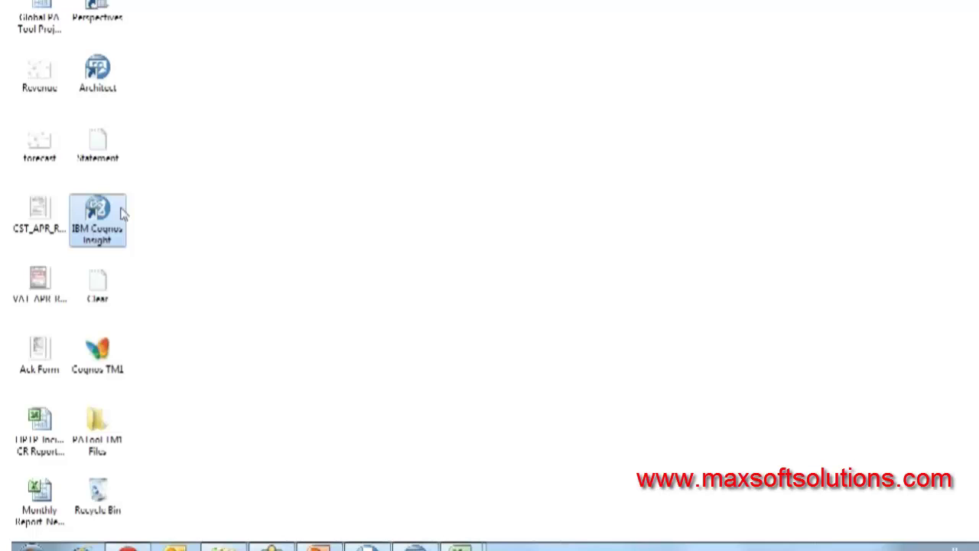
{"action": "left_click", "coordinate": [428, 548]}
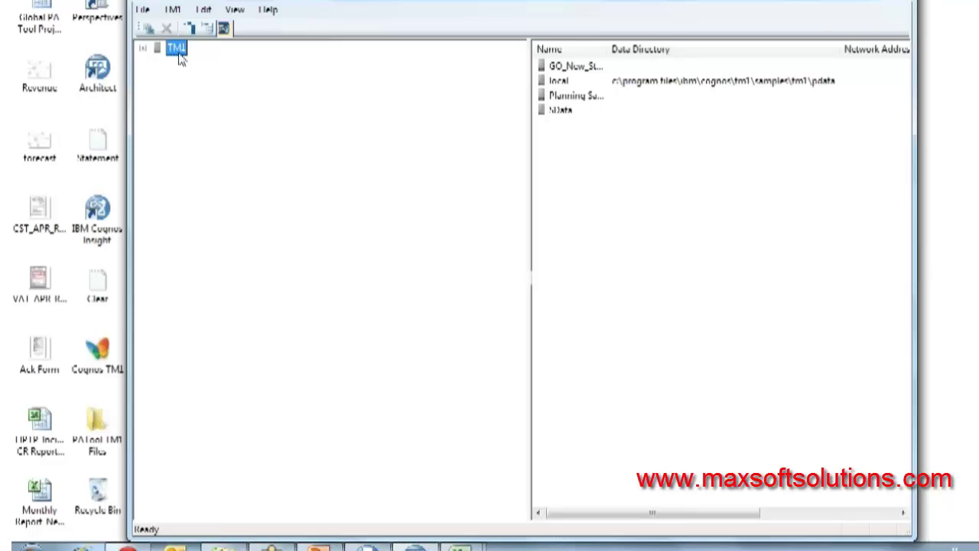
{"action": "left_click", "coordinate": [143, 51]}
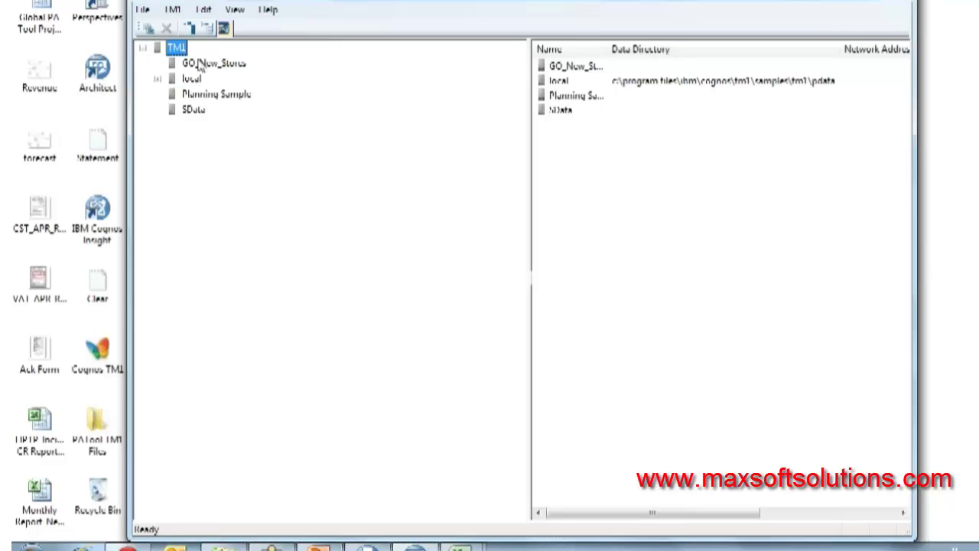
{"action": "left_click", "coordinate": [203, 65]}
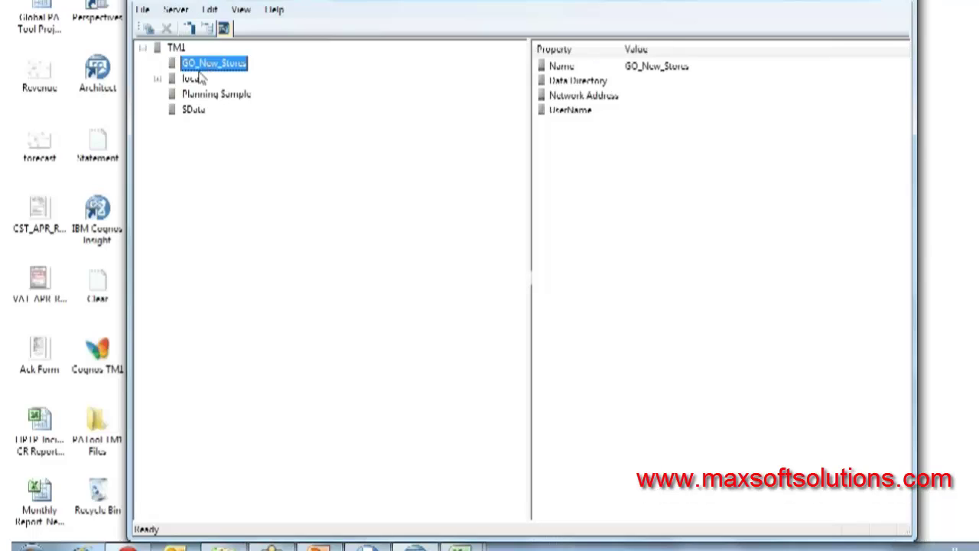
{"action": "left_click", "coordinate": [200, 78]}
{"action": "left_click", "coordinate": [200, 95]}
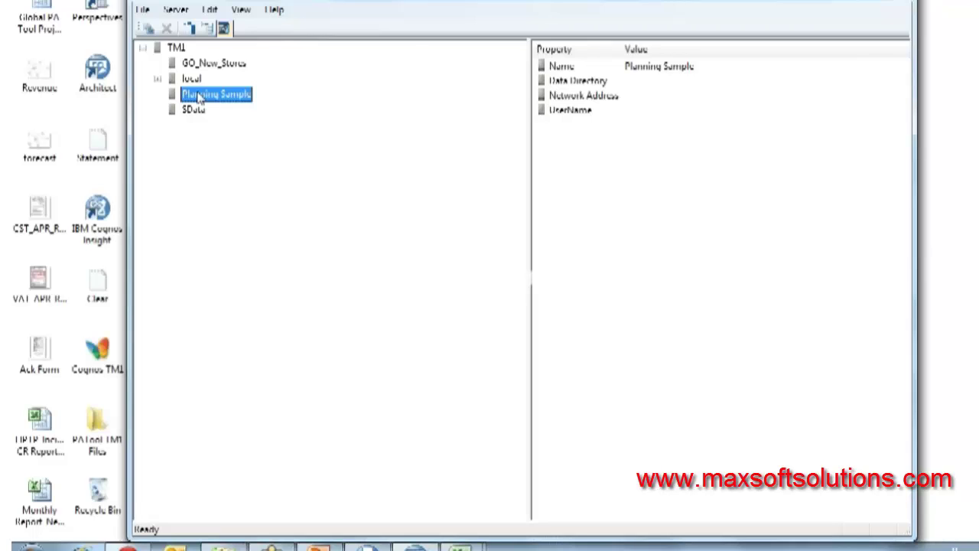
Expand the local server and examine its Applications, Cubes, Dimensions, Replications, Chores and Processes groups.
{"action": "left_click", "coordinate": [157, 79]}
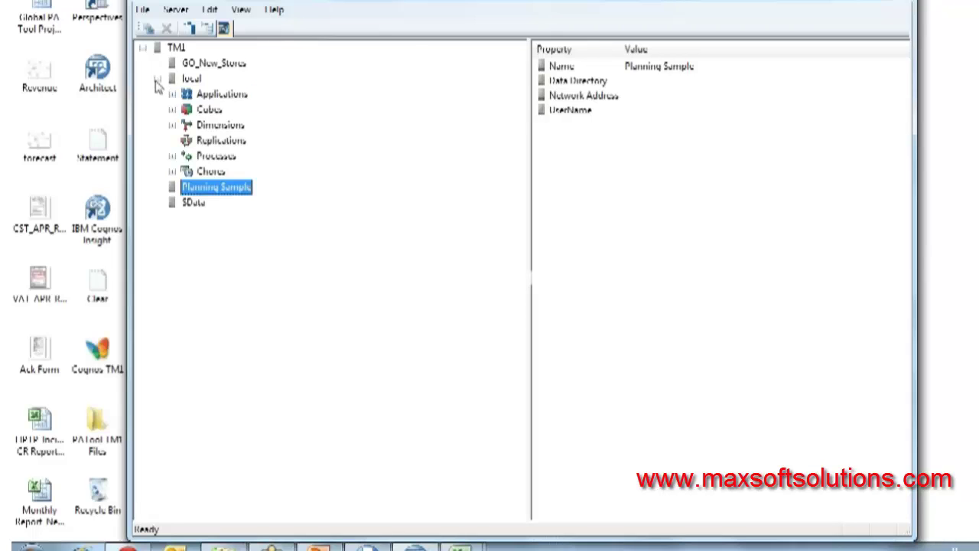
{"action": "left_click", "coordinate": [224, 98]}
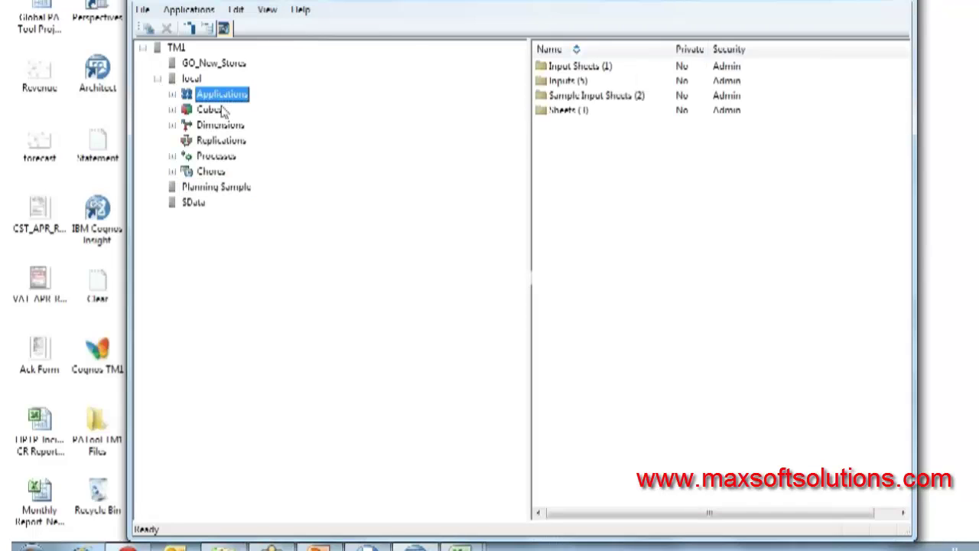
{"action": "left_click", "coordinate": [222, 108]}
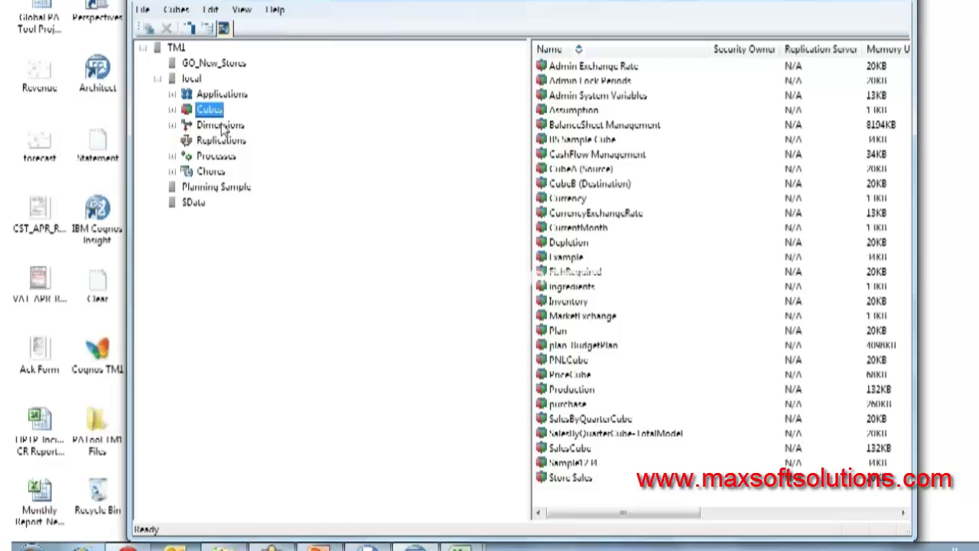
{"action": "left_click", "coordinate": [221, 126]}
{"action": "left_click", "coordinate": [222, 141]}
{"action": "left_click", "coordinate": [220, 173]}
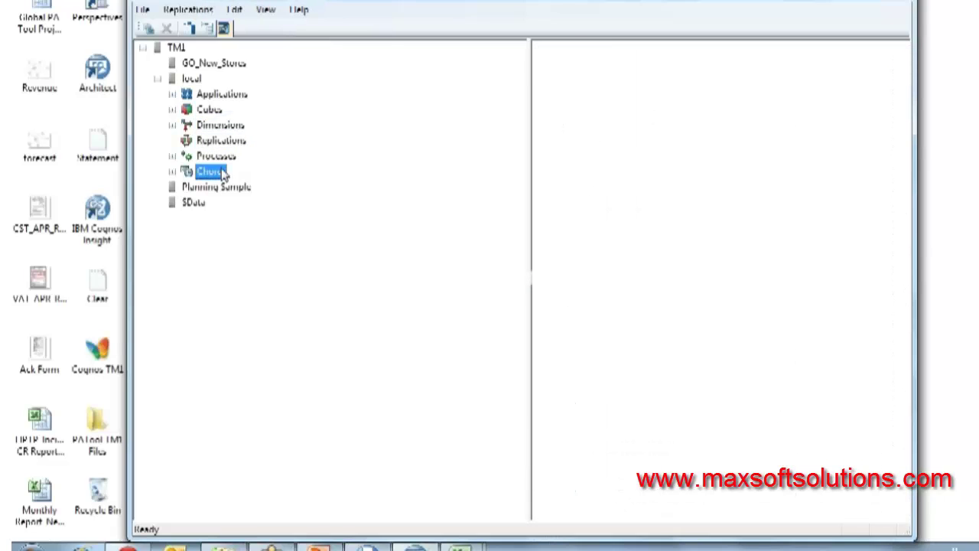
{"action": "left_click", "coordinate": [222, 157]}
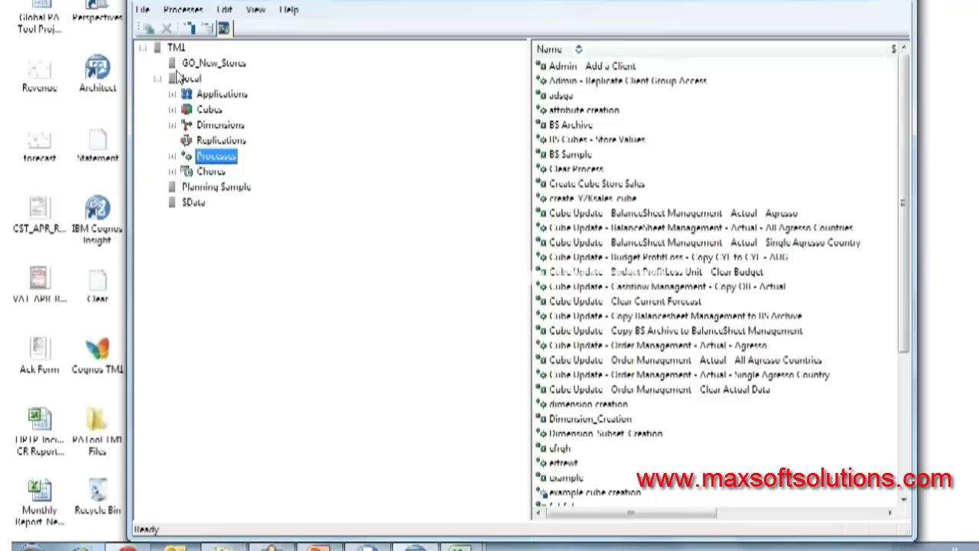
Examine the dimensions of the BalanceSheet Management cube, then collapse the Cubes group.
{"action": "left_click", "coordinate": [172, 110]}
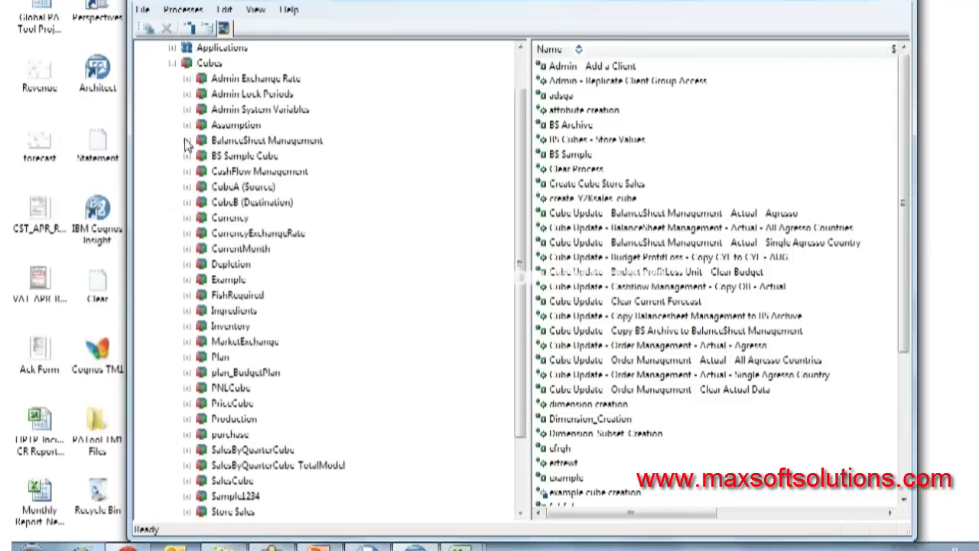
{"action": "left_click", "coordinate": [217, 142]}
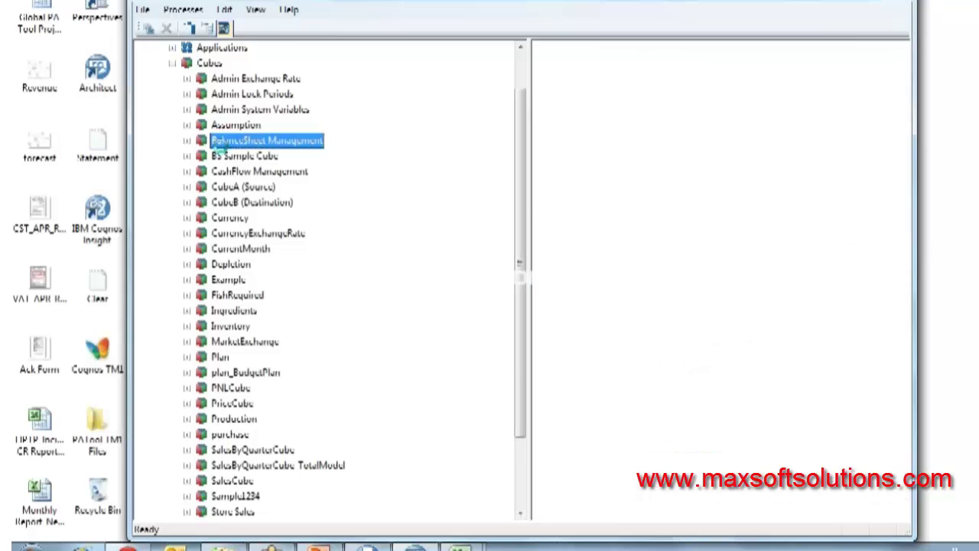
{"action": "left_click", "coordinate": [186, 141]}
{"action": "left_click", "coordinate": [201, 156]}
{"action": "left_click", "coordinate": [260, 171]}
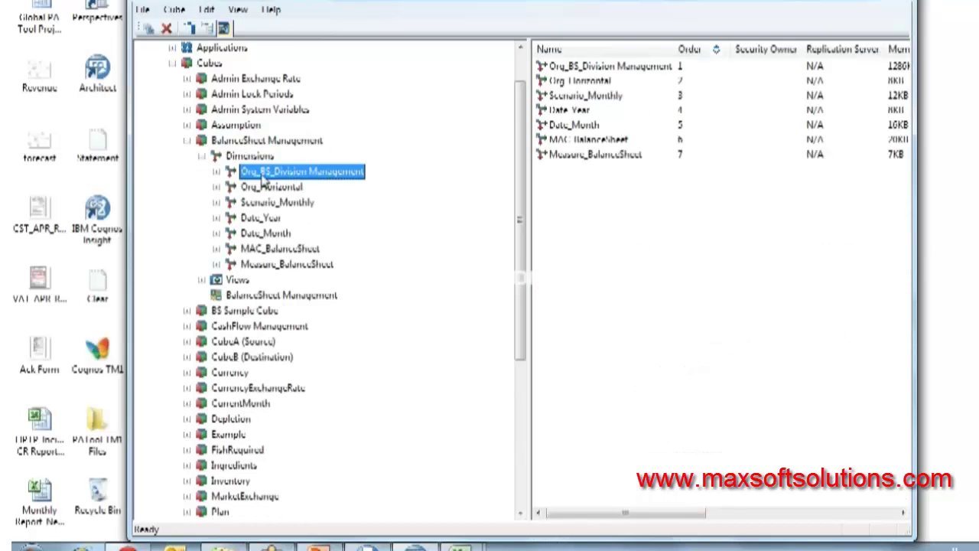
{"action": "left_click", "coordinate": [172, 64]}
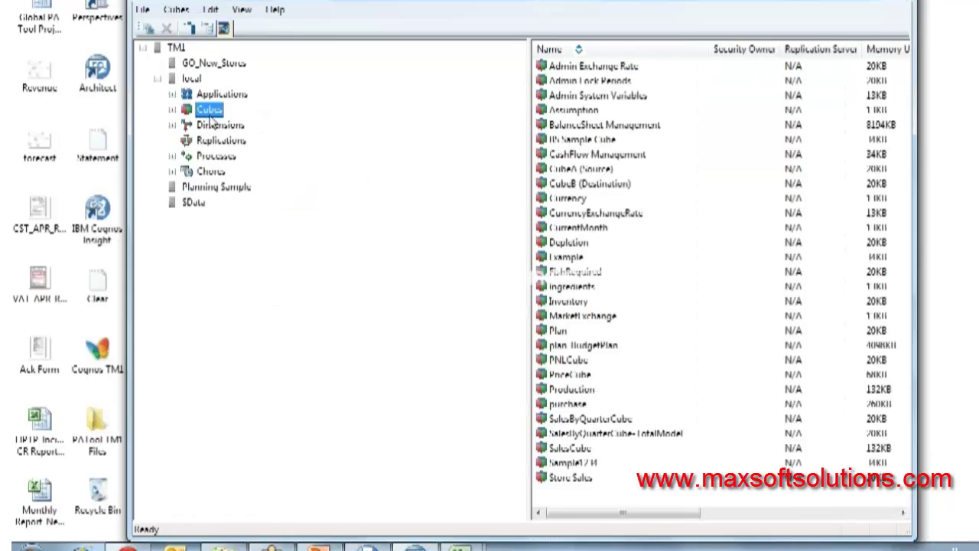
Create a new dimension on the local server and add a simple element named S.No.
{"action": "left_click", "coordinate": [218, 127]}
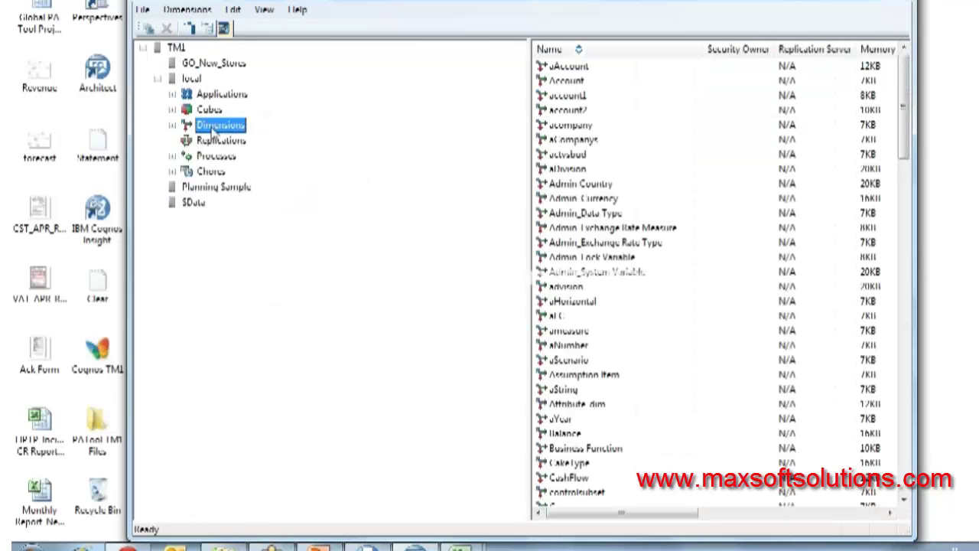
{"action": "right_click", "coordinate": [216, 125]}
{"action": "left_click", "coordinate": [257, 134]}
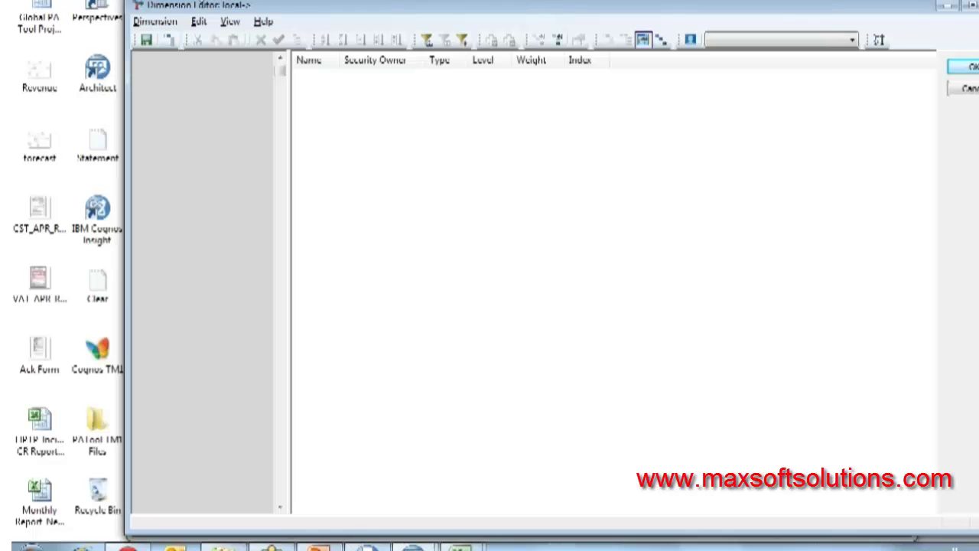
{"action": "left_click", "coordinate": [199, 22]}
{"action": "left_click", "coordinate": [237, 164]}
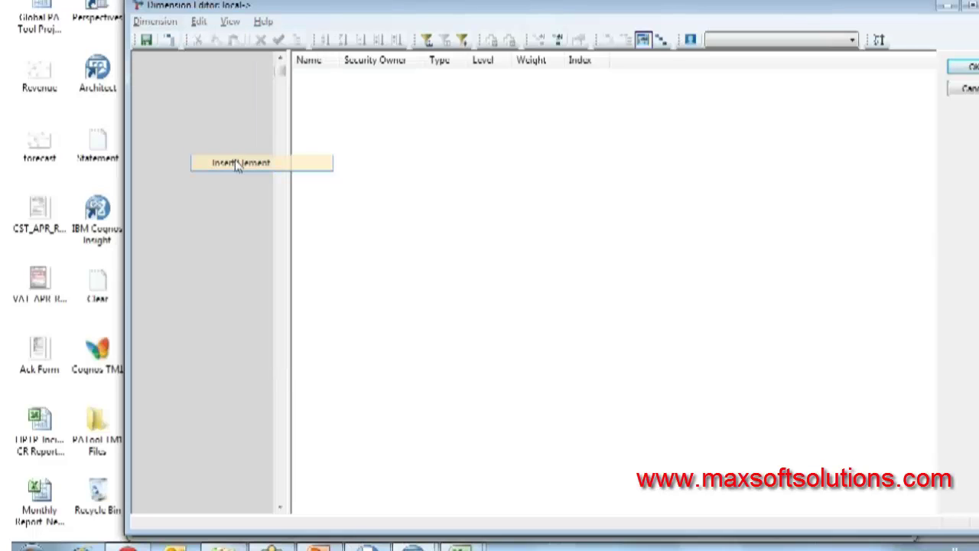
{"action": "type", "text": "S.No"}
{"action": "key", "text": "Return"}
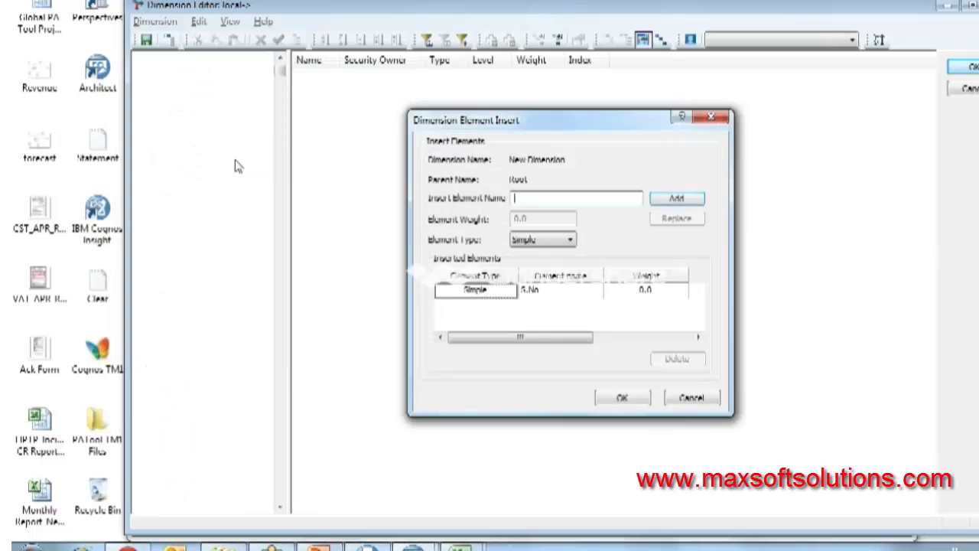
{"action": "type", "text": "STudent"}
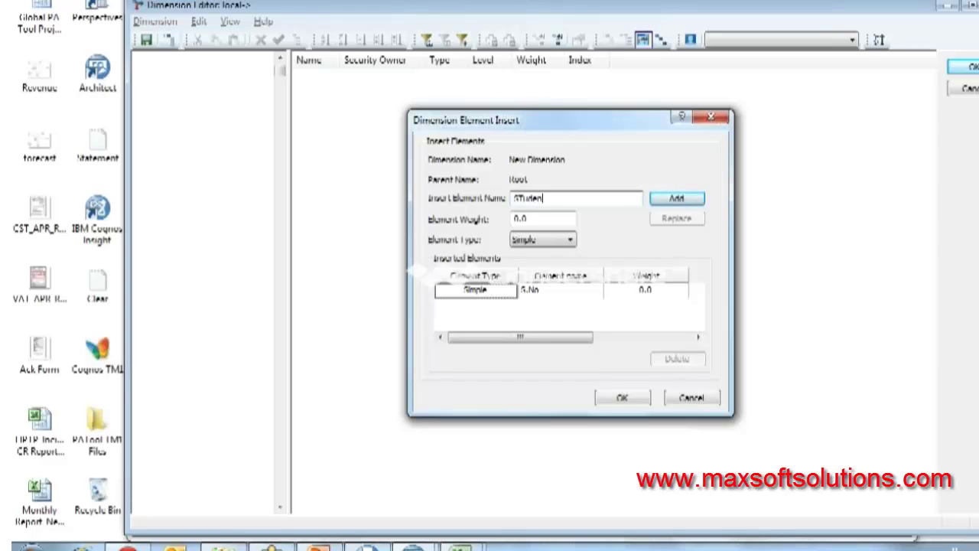
{"action": "key", "text": "BackSpace"}
{"action": "key", "text": "BackSpace"}
{"action": "key", "text": "BackSpace"}
{"action": "key", "text": "BackSpace"}
{"action": "key", "text": "BackSpace"}
{"action": "key", "text": "BackSpace"}
{"action": "key", "text": "BackSpace"}
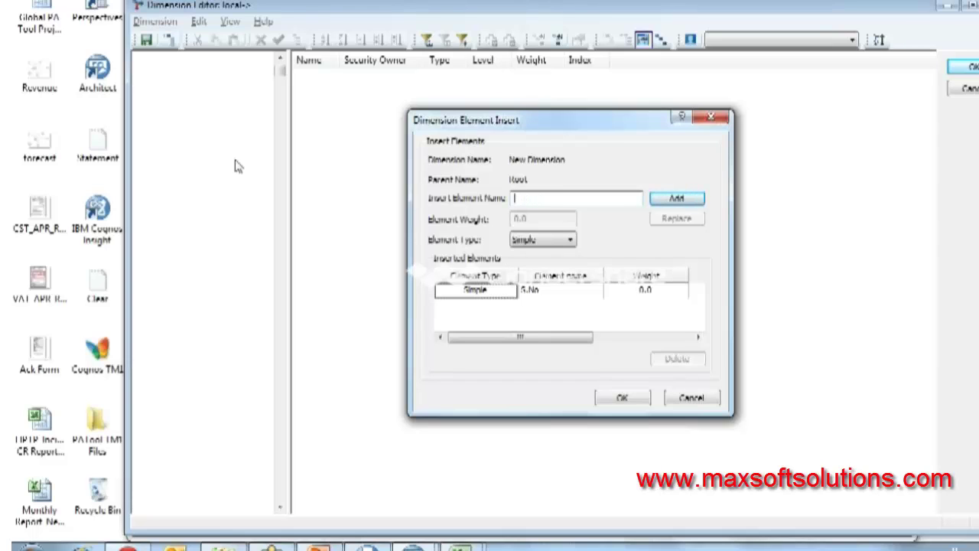
Add the simple elements Marks and Sex and insert all listed elements into the new dimension.
{"action": "type", "text": "Marks"}
{"action": "key", "text": "Return"}
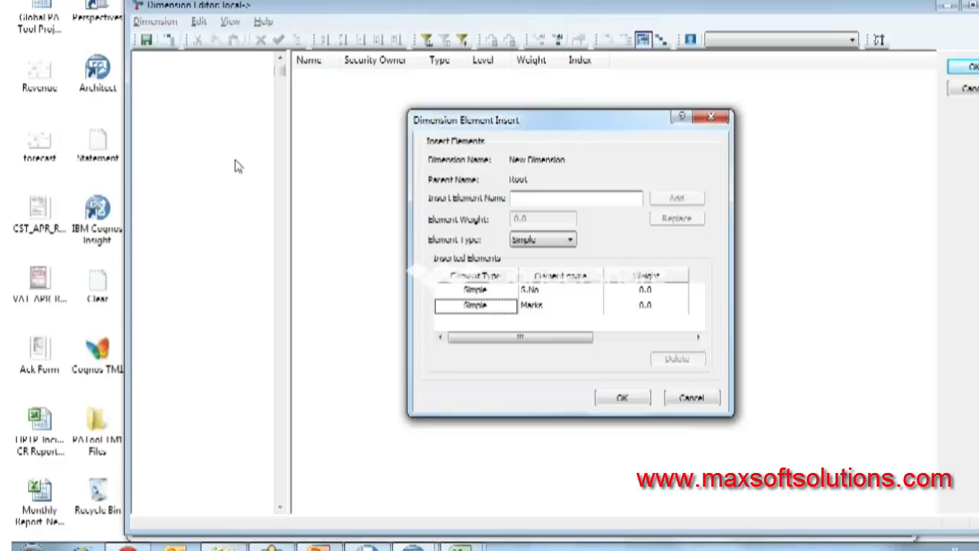
{"action": "type", "text": "Sex"}
{"action": "key", "text": "Return"}
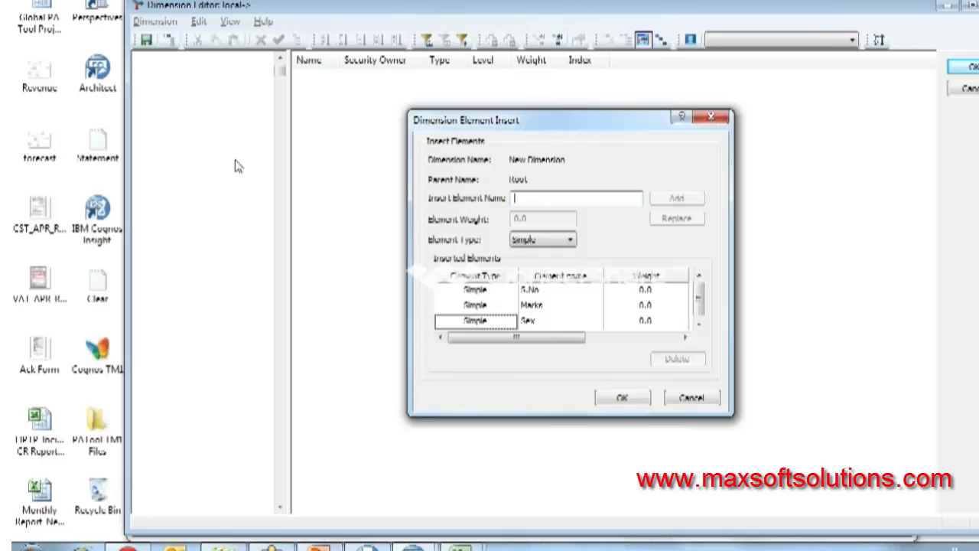
{"action": "left_click", "coordinate": [621, 404]}
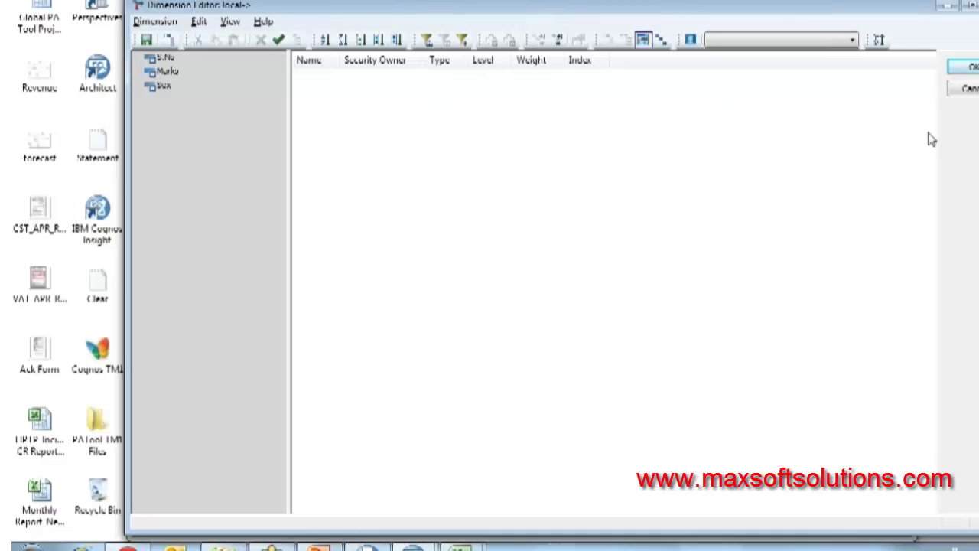
Try to save the new dimension as example, replacing the existing dimension of that name.
{"action": "left_click", "coordinate": [962, 68]}
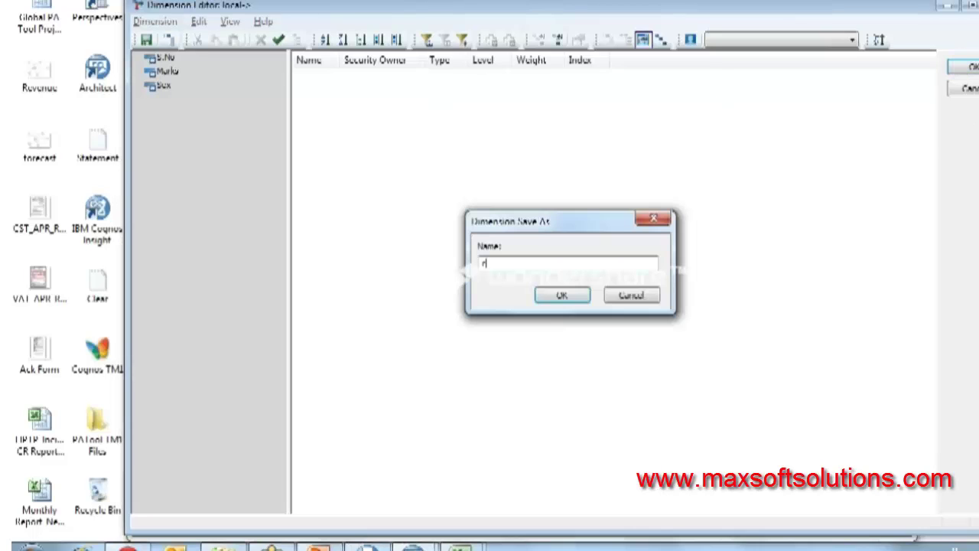
{"action": "type", "text": "example"}
{"action": "key", "text": "Return"}
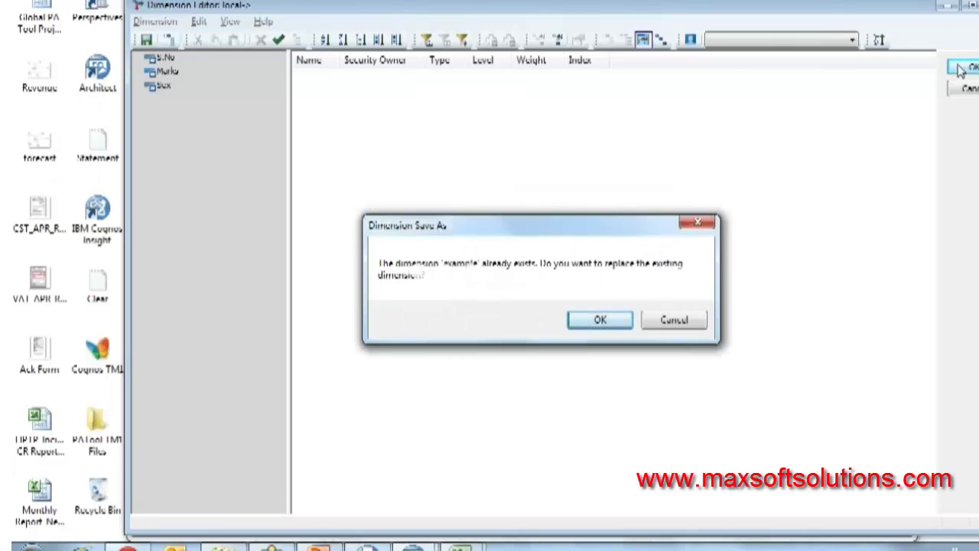
{"action": "key", "text": "Return"}
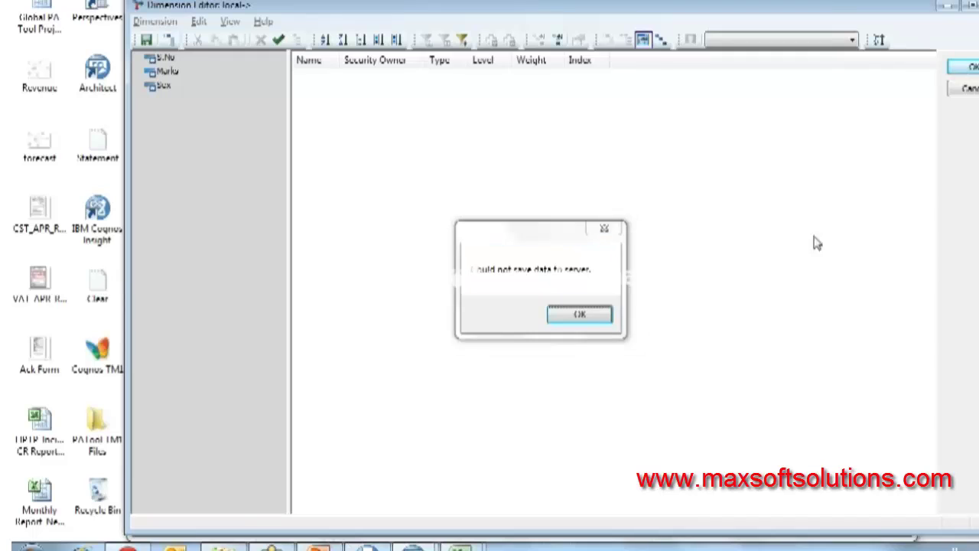
Save the new dimension under the name Example34 and close the dimension editor.
{"action": "left_click", "coordinate": [580, 314]}
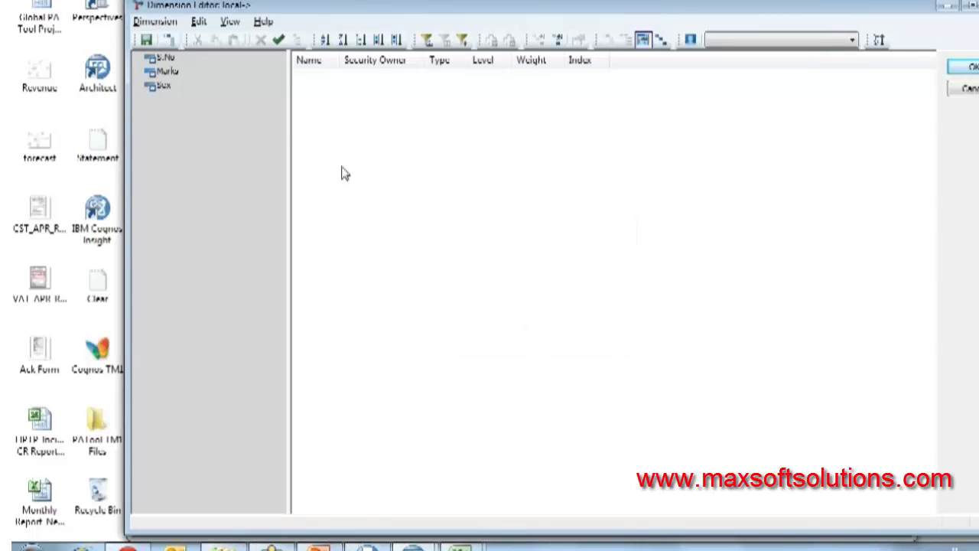
{"action": "left_click", "coordinate": [150, 40]}
{"action": "type", "text": "Exam"}
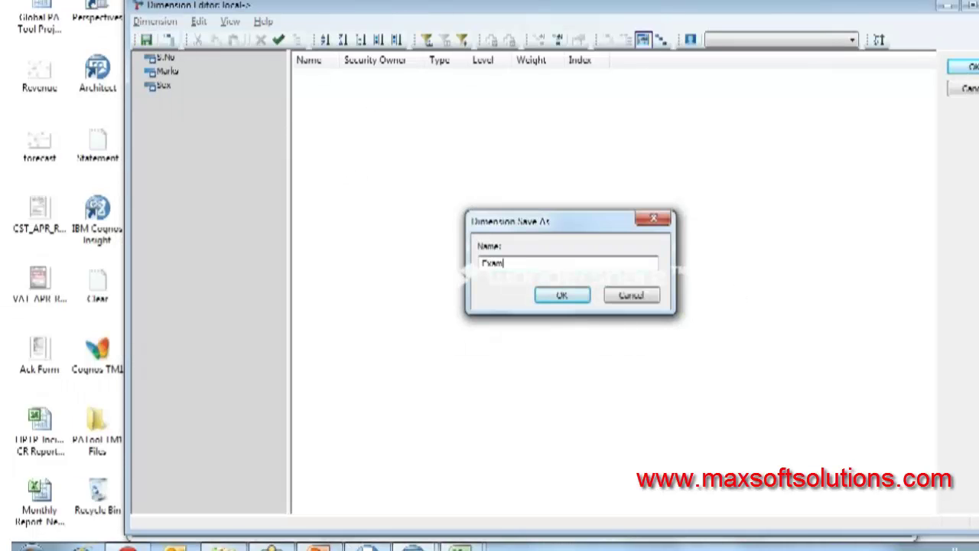
{"action": "type", "text": "ple34"}
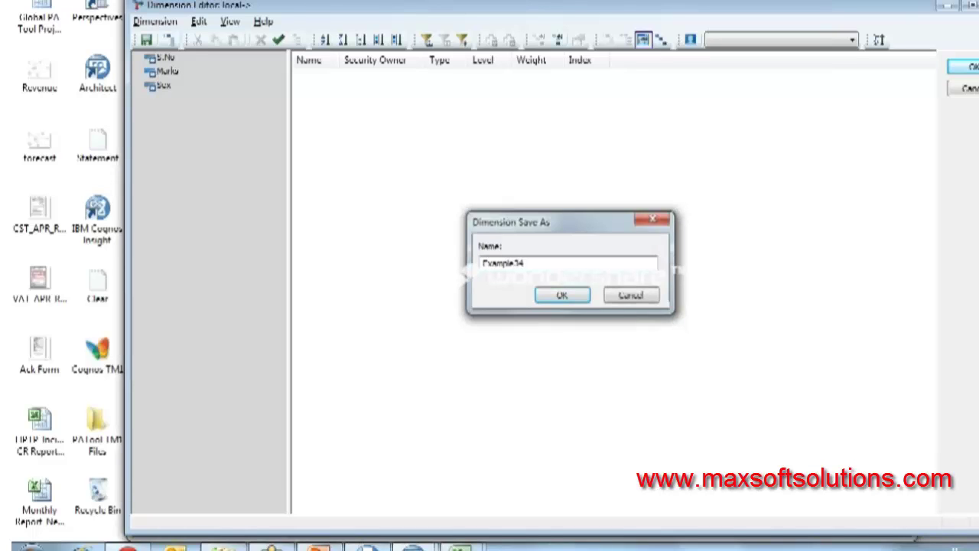
{"action": "key", "text": "Return"}
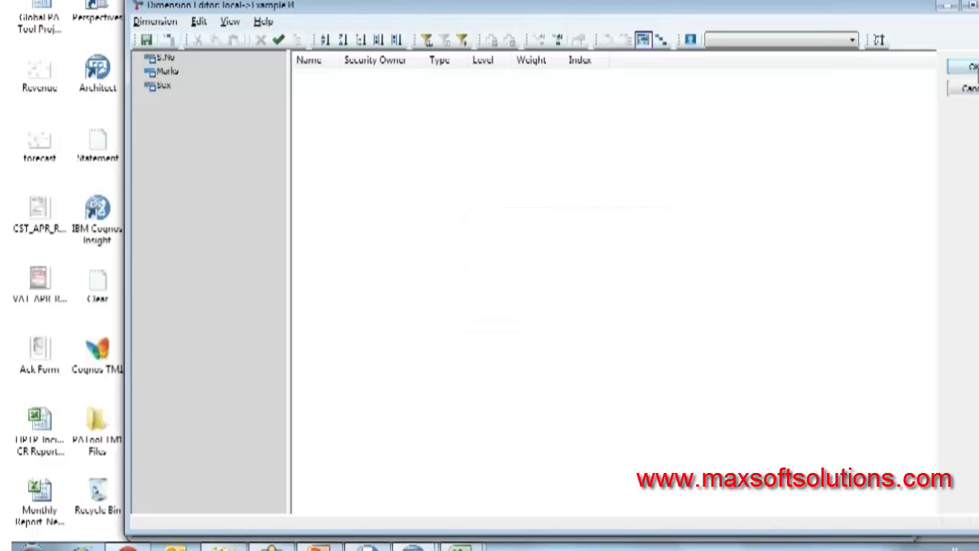
{"action": "left_click", "coordinate": [965, 67]}
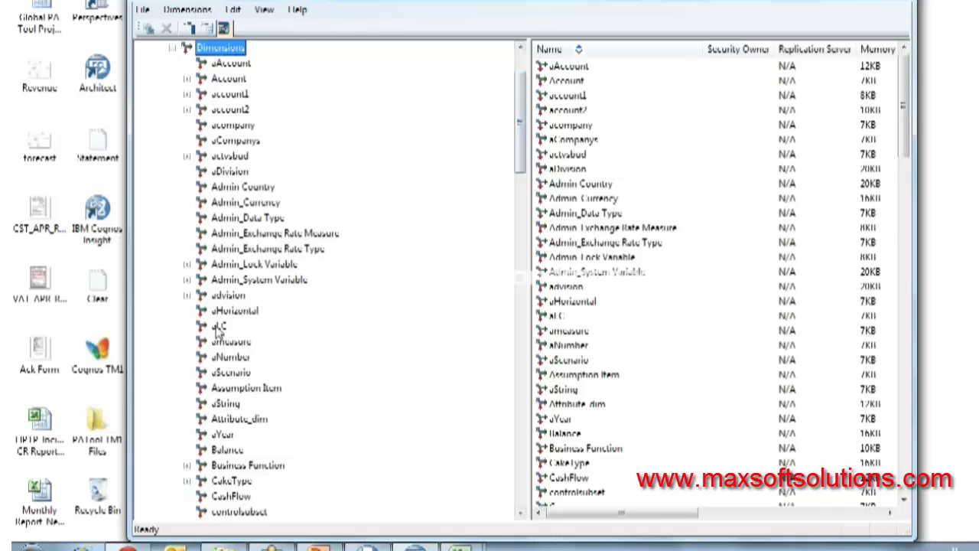
Look for the Example34 dimension among the local server's dimensions, then return to the start of the tree.
{"action": "left_click", "coordinate": [220, 389]}
{"action": "scroll", "coordinate": [220, 393], "scroll_direction": "down", "scroll_amount": 13}
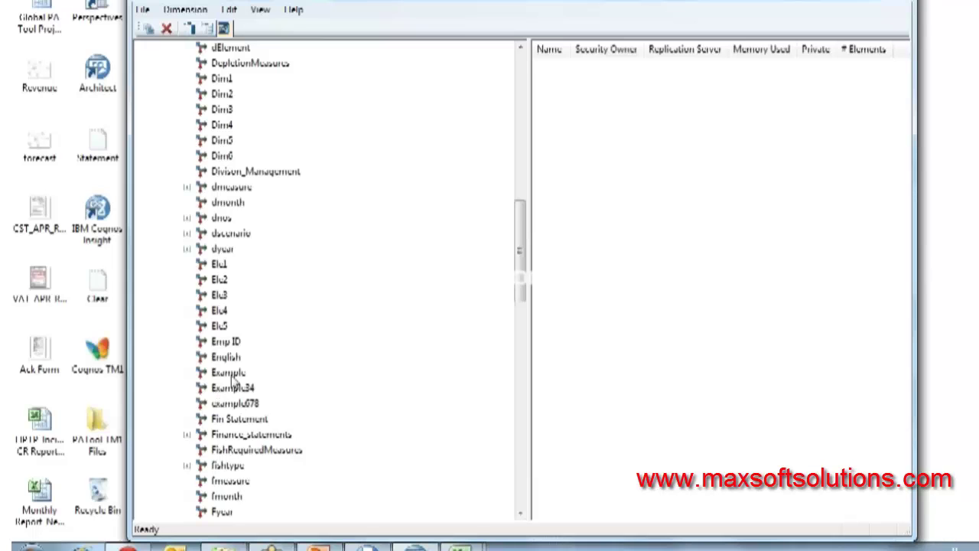
{"action": "left_click", "coordinate": [234, 374]}
{"action": "scroll", "coordinate": [234, 375], "scroll_direction": "up", "scroll_amount": 15}
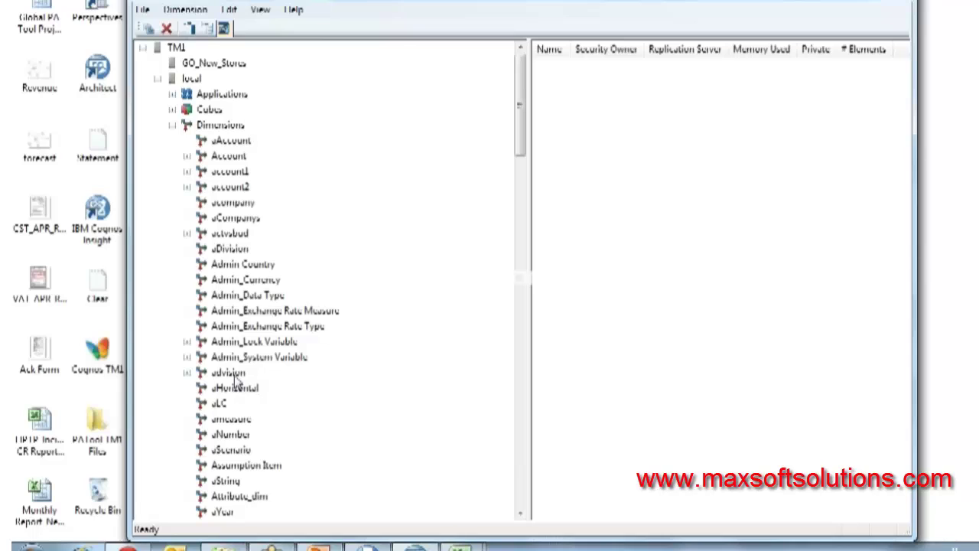
Start a new cube on the local server and add the dimensions actvsbud and Admin_Data Type to it.
{"action": "left_click", "coordinate": [209, 109]}
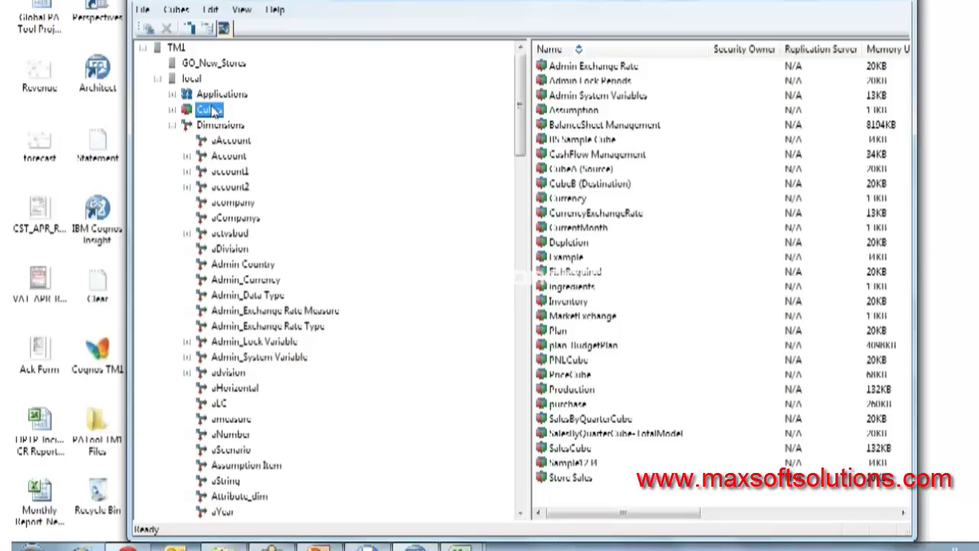
{"action": "right_click", "coordinate": [215, 112]}
{"action": "left_click", "coordinate": [231, 115]}
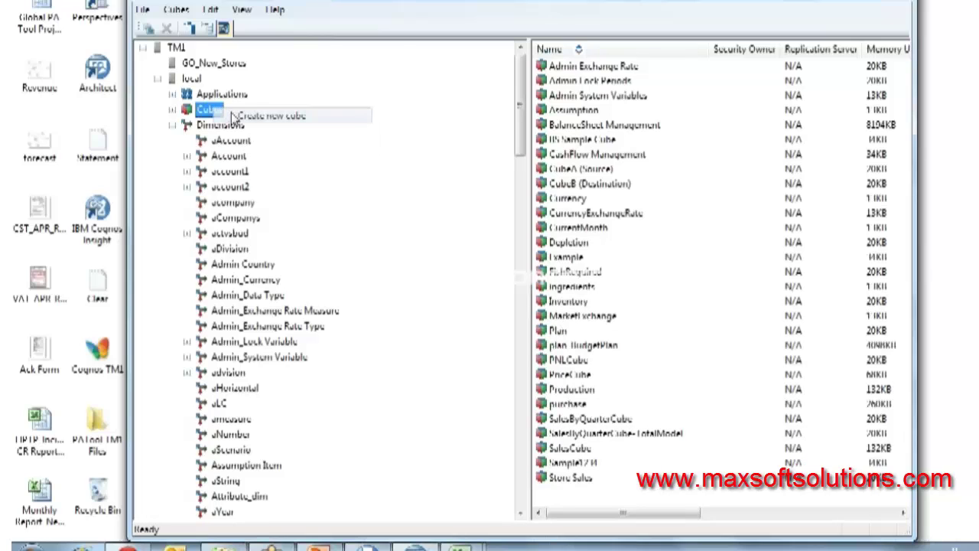
{"action": "left_click_drag", "start_coordinate": [176, 173], "coordinate": [178, 234]}
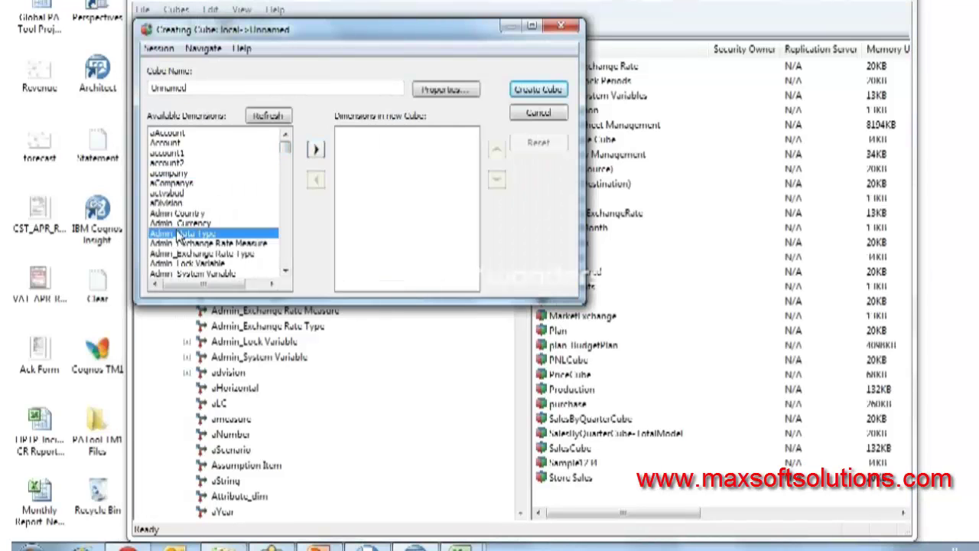
{"action": "left_click", "coordinate": [173, 196], "text": "ctrl"}
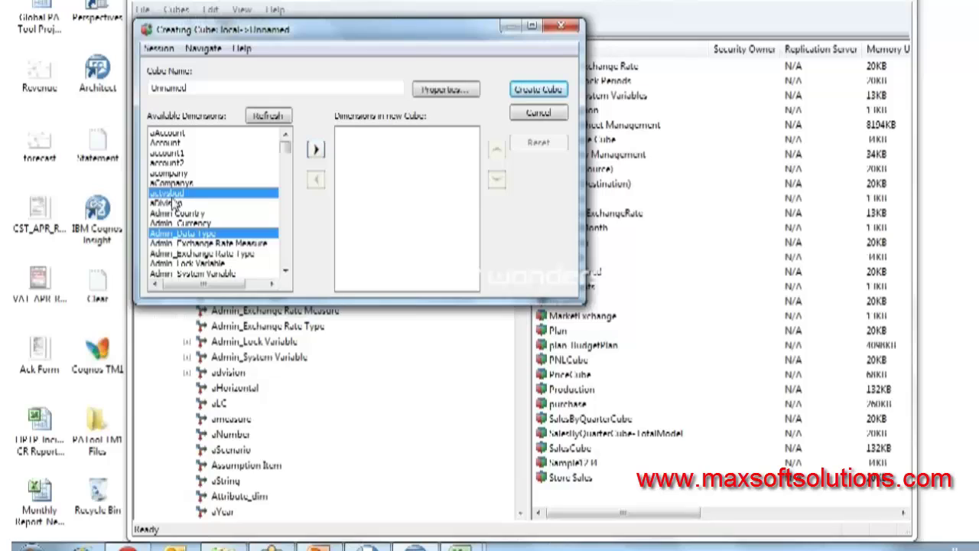
{"action": "left_click", "coordinate": [317, 150]}
Name the new cube m12345 and create it.
{"action": "left_click_drag", "start_coordinate": [284, 83], "coordinate": [132, 89]}
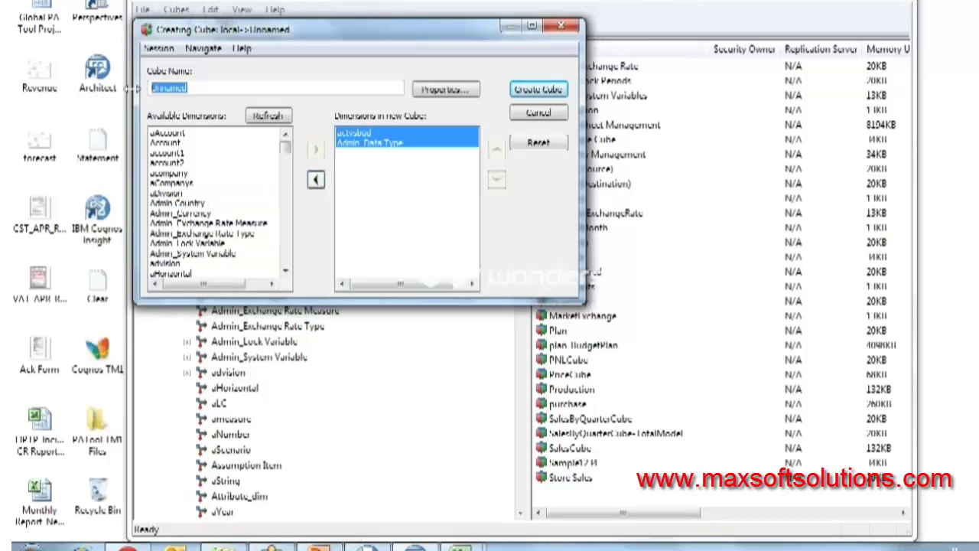
{"action": "type", "text": "m12345"}
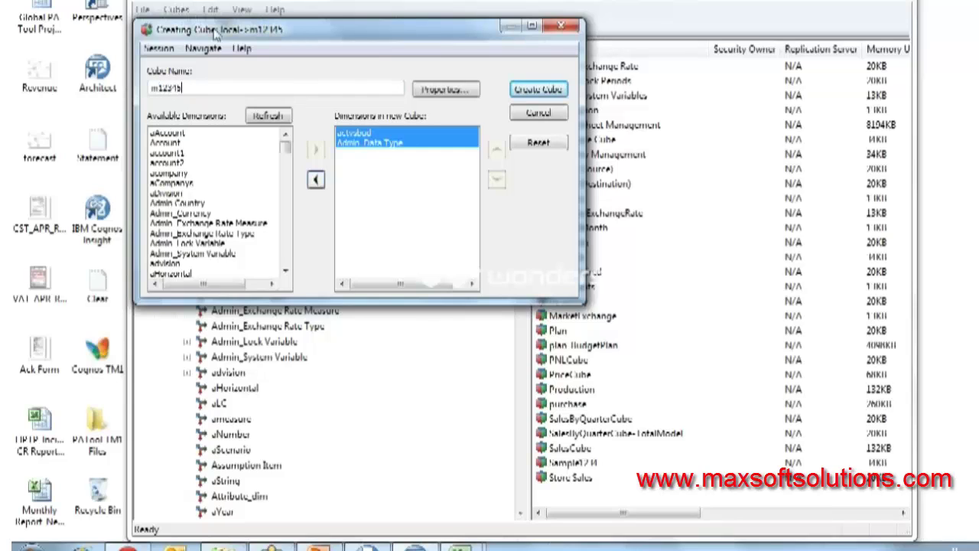
{"action": "left_click", "coordinate": [207, 236]}
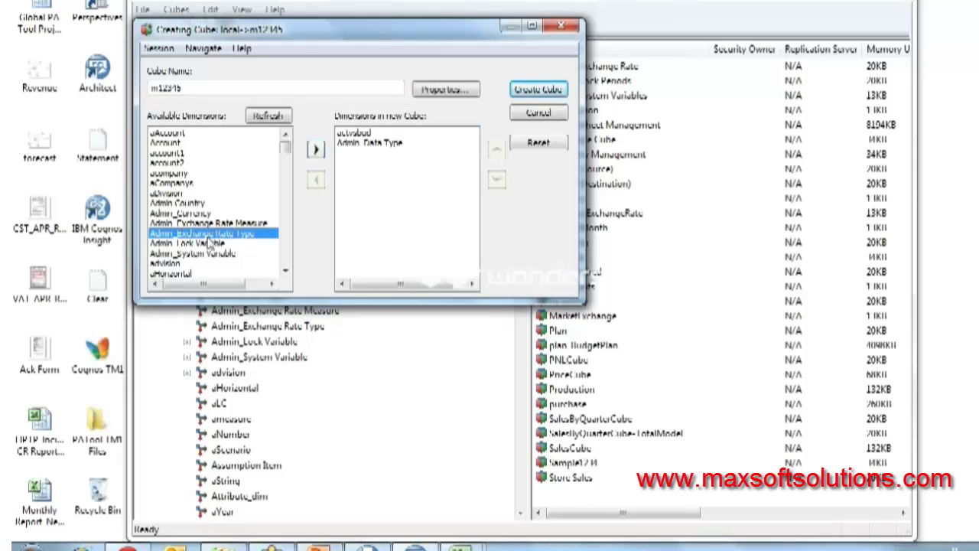
{"action": "left_click", "coordinate": [544, 88]}
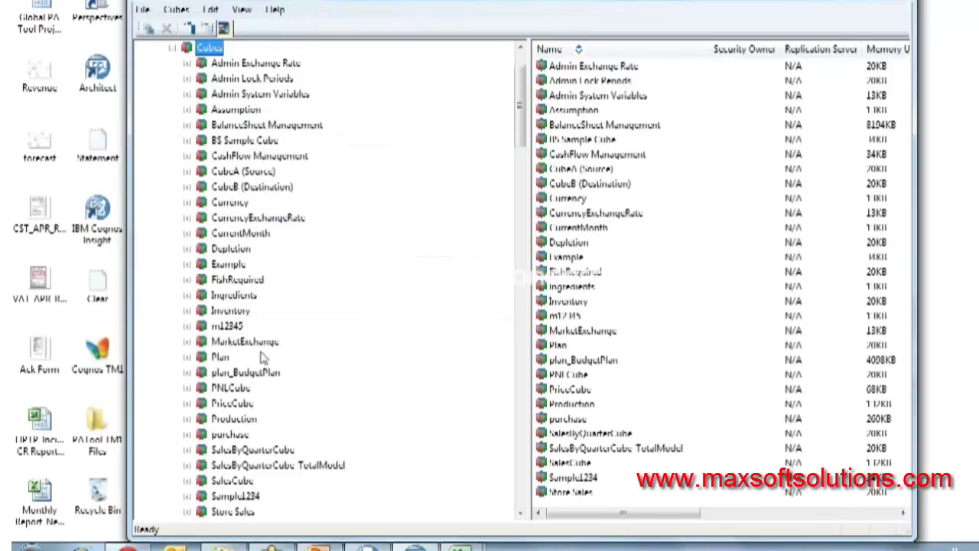
Expand the m12345 cube and its dimensions to check what it contains.
{"action": "left_click", "coordinate": [242, 326]}
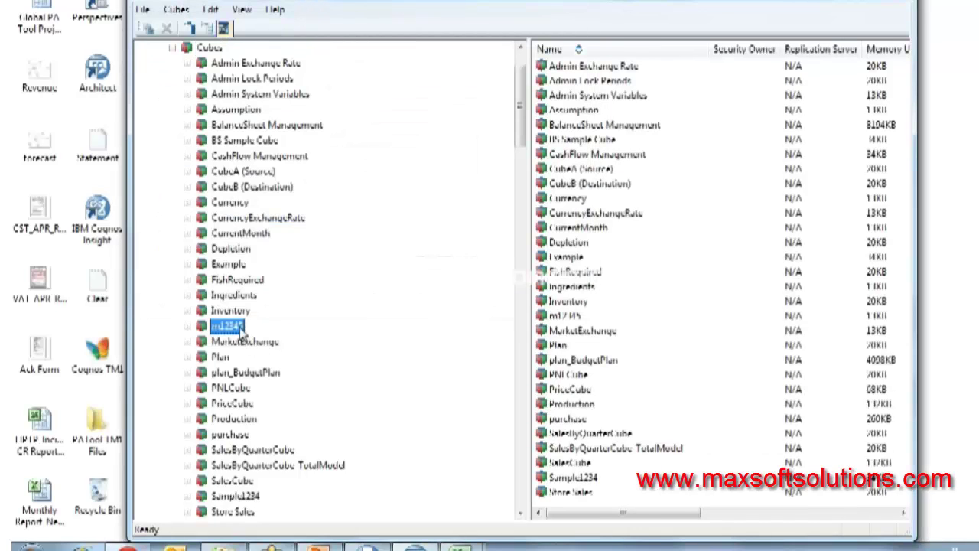
{"action": "left_click", "coordinate": [188, 327]}
{"action": "left_click", "coordinate": [202, 342]}
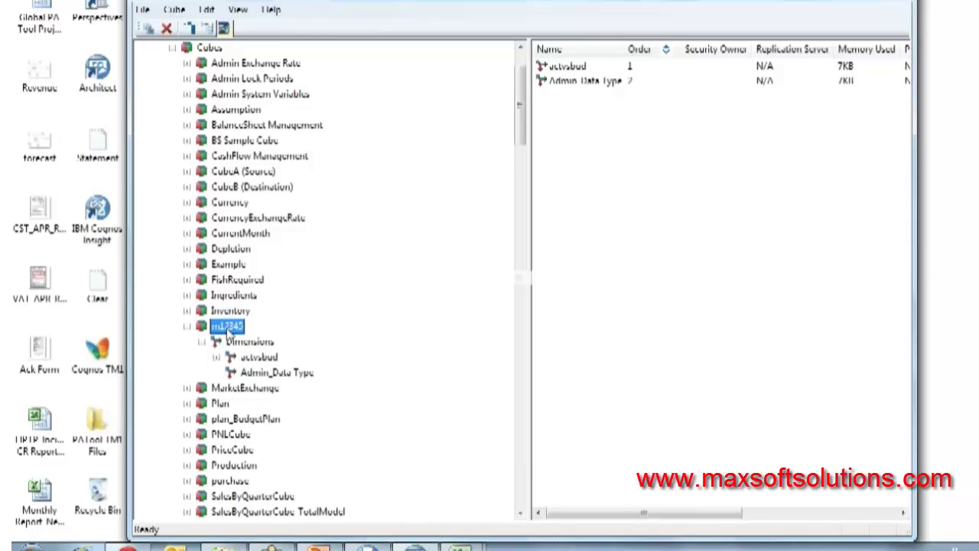
Open the m12345 cube in a view and turn on automatic recalculation to load its data grid.
{"action": "double_click", "coordinate": [227, 329]}
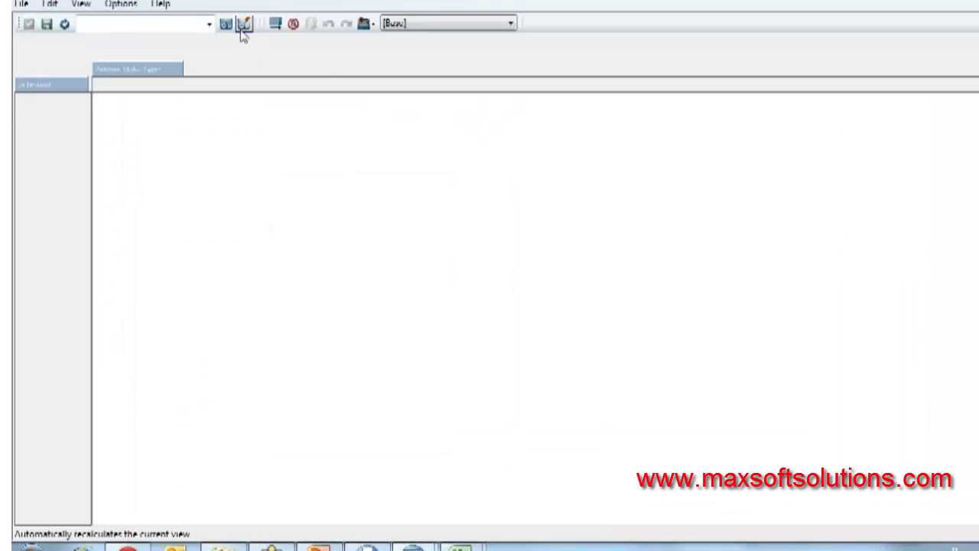
{"action": "left_click", "coordinate": [243, 24]}
{"action": "left_click", "coordinate": [22, 101]}
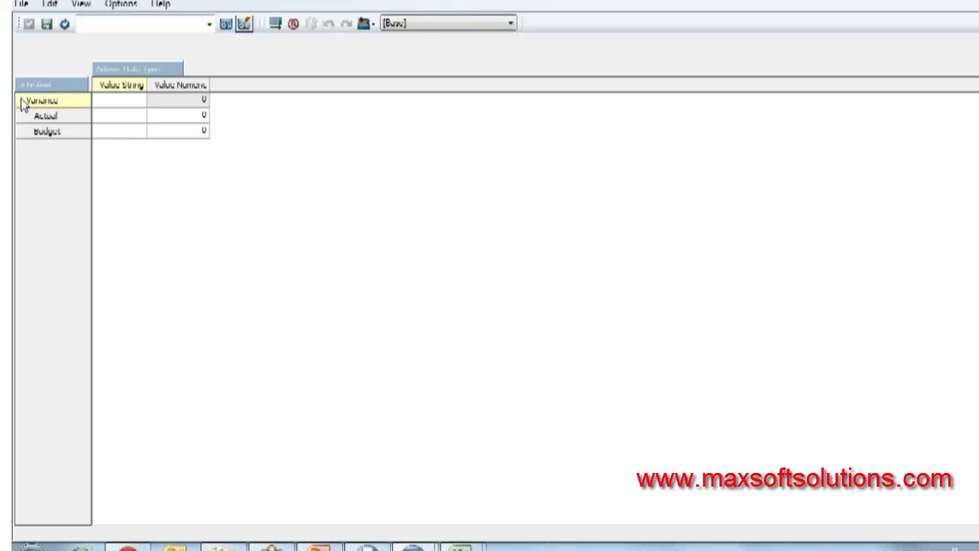
Enter the Value Numeric figures 54325 for Actual and 5435 for Budget.
{"action": "left_click", "coordinate": [179, 115]}
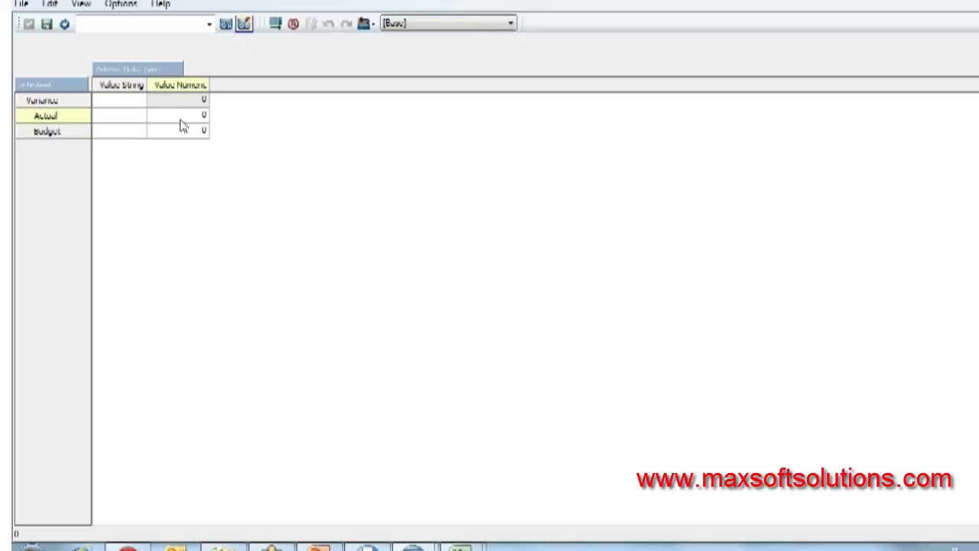
{"action": "type", "text": "511525"}
{"action": "left_click", "coordinate": [183, 132]}
{"action": "type", "text": "5435"}
Enter the Value String texts fdsgvdsag for Budget and fasdf for Actual, and recalculate the view.
{"action": "left_click", "coordinate": [119, 129]}
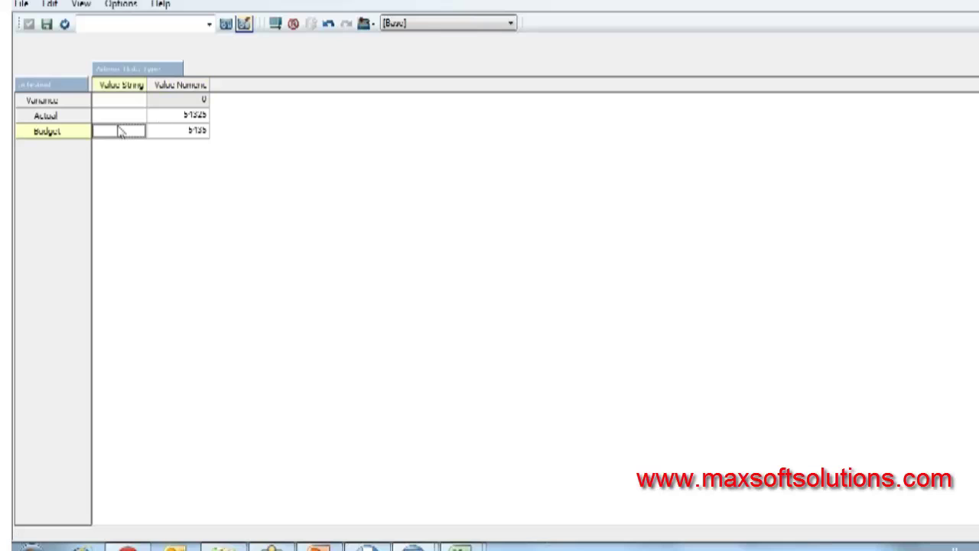
{"action": "type", "text": "fdsavdsag"}
{"action": "left_click", "coordinate": [116, 120]}
{"action": "type", "text": "fasdf"}
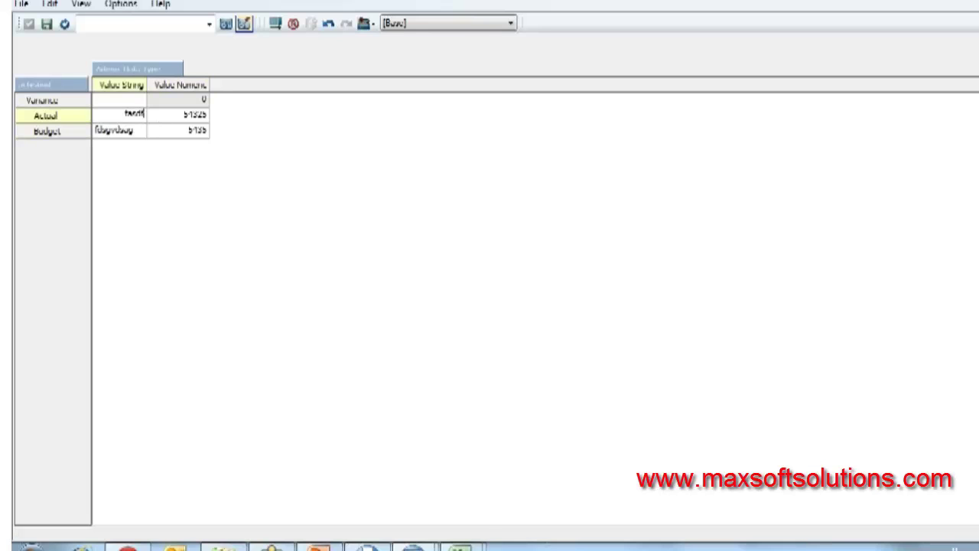
{"action": "left_click", "coordinate": [113, 97]}
{"action": "left_click", "coordinate": [120, 117]}
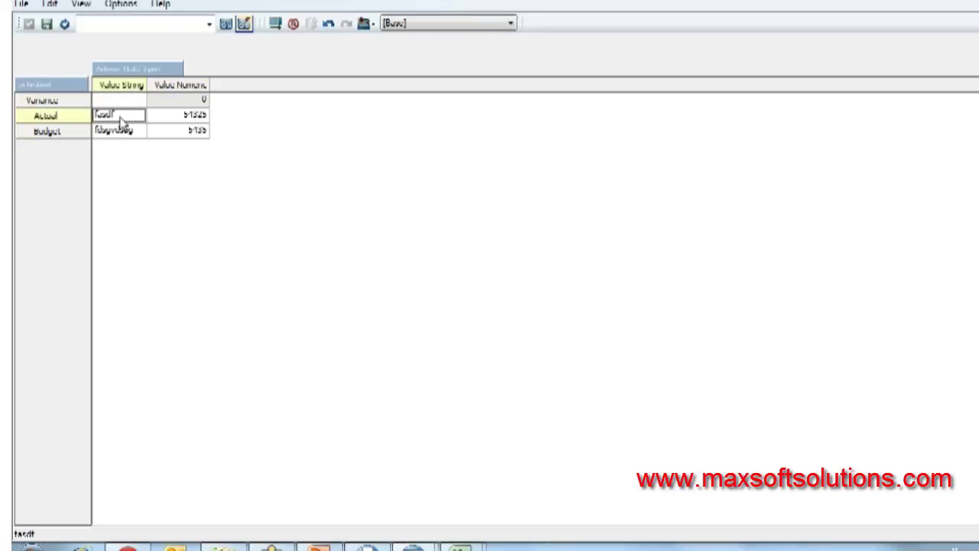
{"action": "left_click", "coordinate": [228, 21]}
{"action": "left_click", "coordinate": [196, 132]}
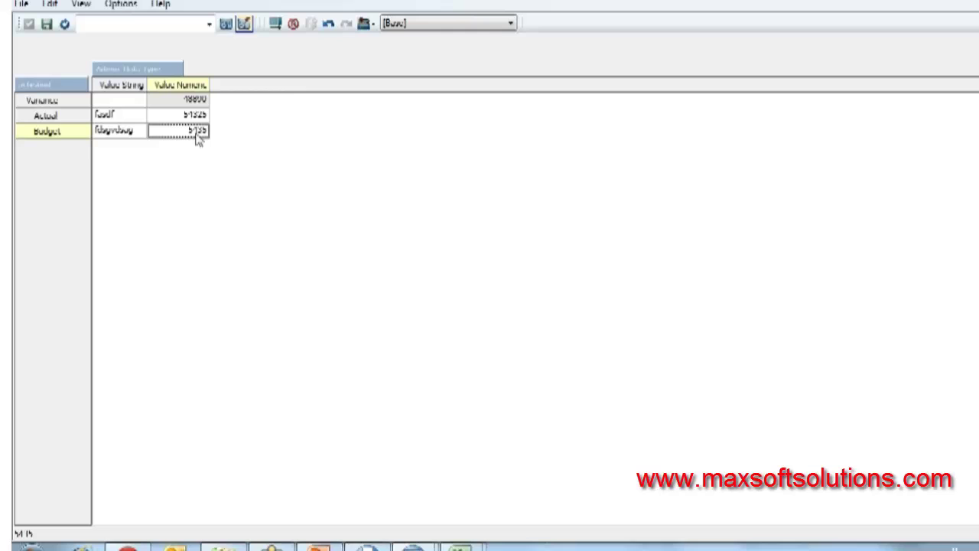
Examine the actvsbud element hierarchy and the numeric Variance cell, then close the cube view without saving its changes.
{"action": "double_click", "coordinate": [43, 85]}
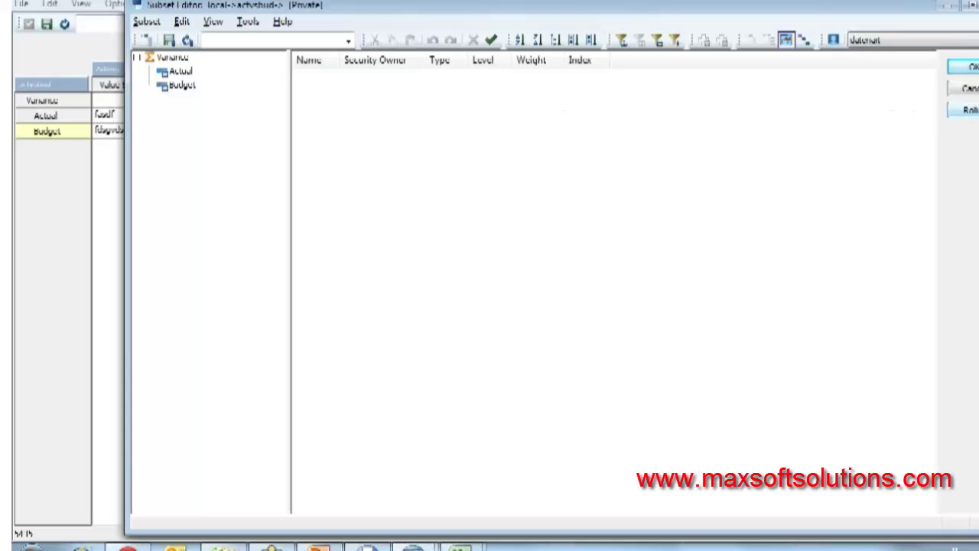
{"action": "left_click", "coordinate": [970, 89]}
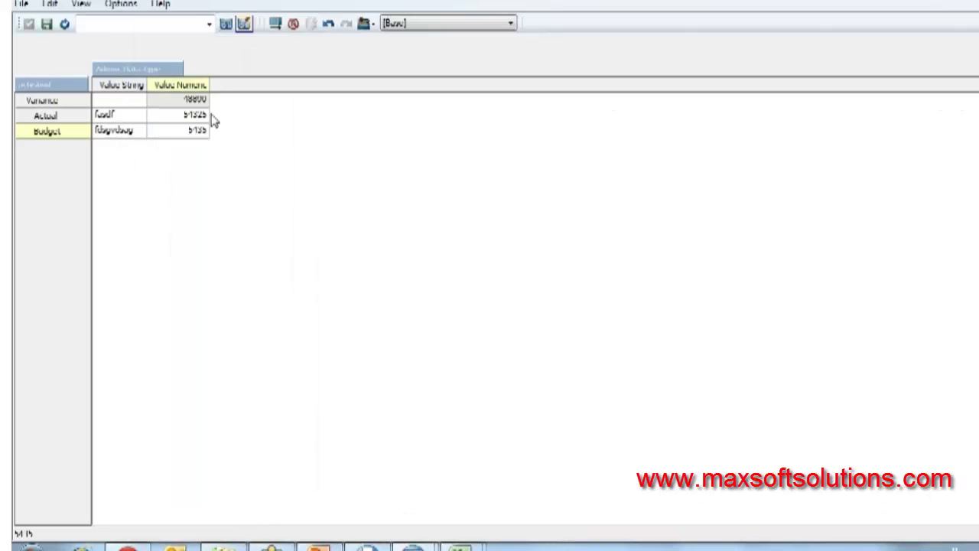
{"action": "left_click", "coordinate": [201, 116]}
{"action": "left_click", "coordinate": [195, 107]}
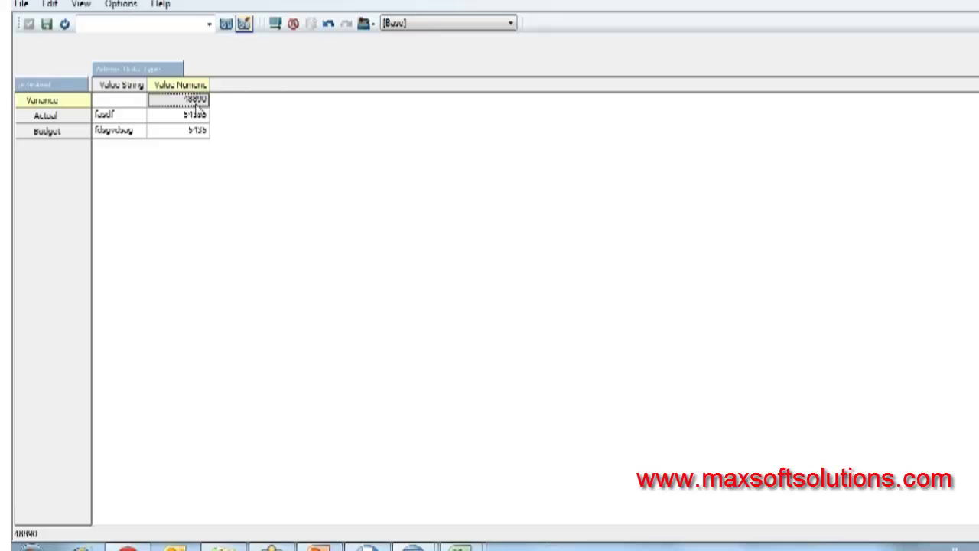
{"action": "left_click", "coordinate": [972, 3]}
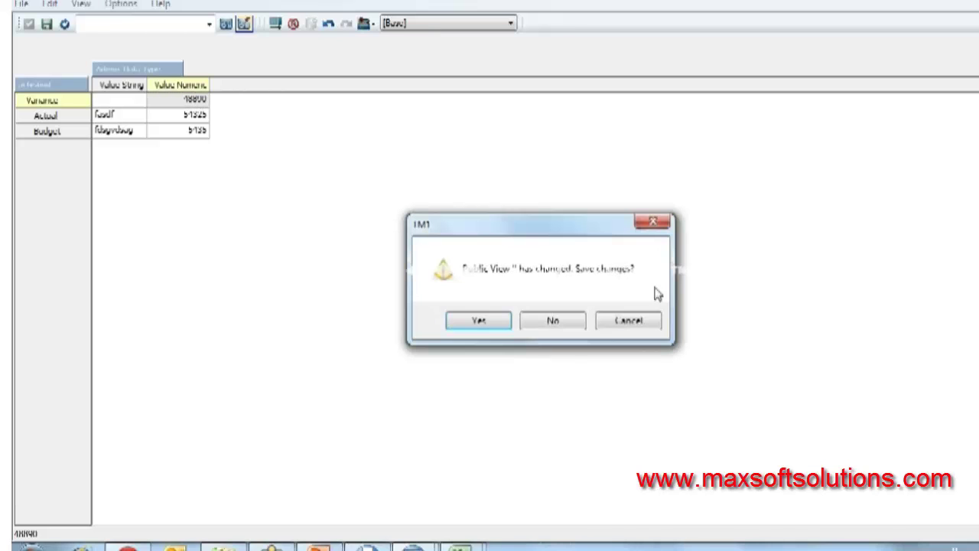
{"action": "left_click", "coordinate": [554, 323]}
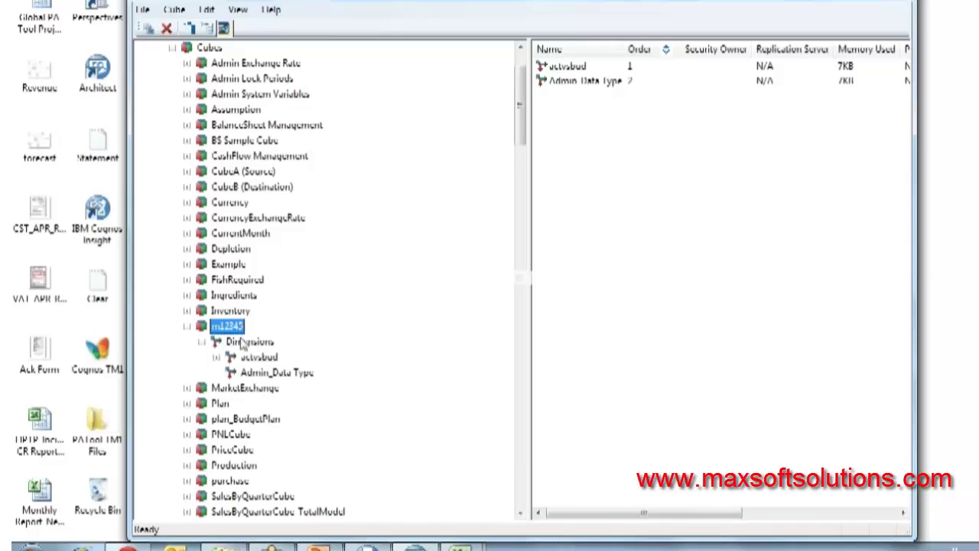
Review the actvsbud and Admin_Data Type dimensions under the m12345 cube.
{"action": "left_click", "coordinate": [257, 357]}
{"action": "left_click", "coordinate": [261, 372]}
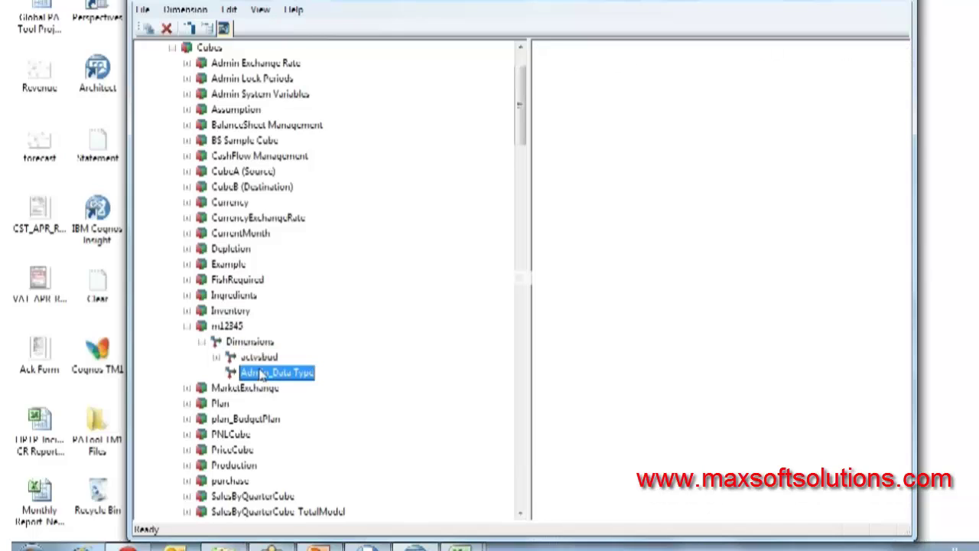
{"action": "left_click", "coordinate": [257, 357]}
{"action": "left_click", "coordinate": [261, 373]}
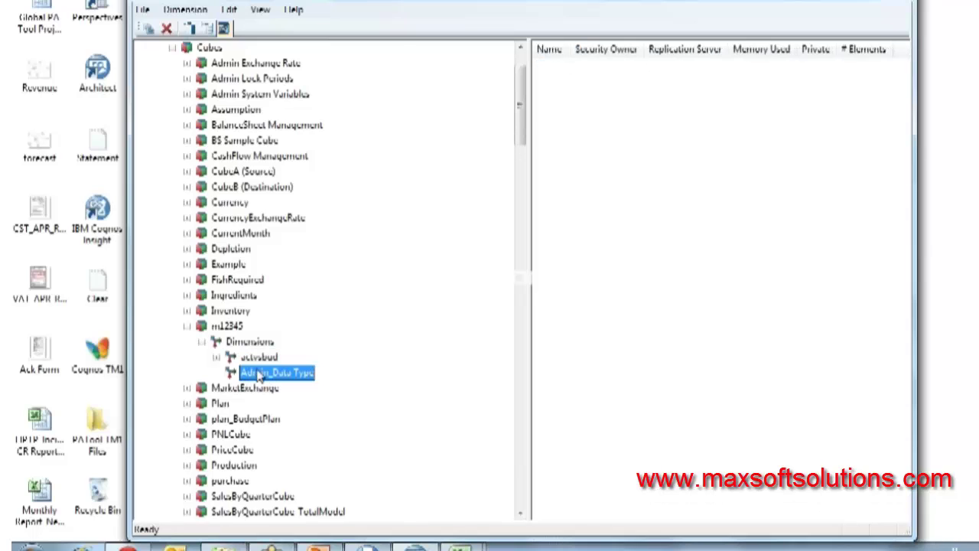
{"action": "left_click", "coordinate": [224, 315]}
{"action": "left_click", "coordinate": [226, 327]}
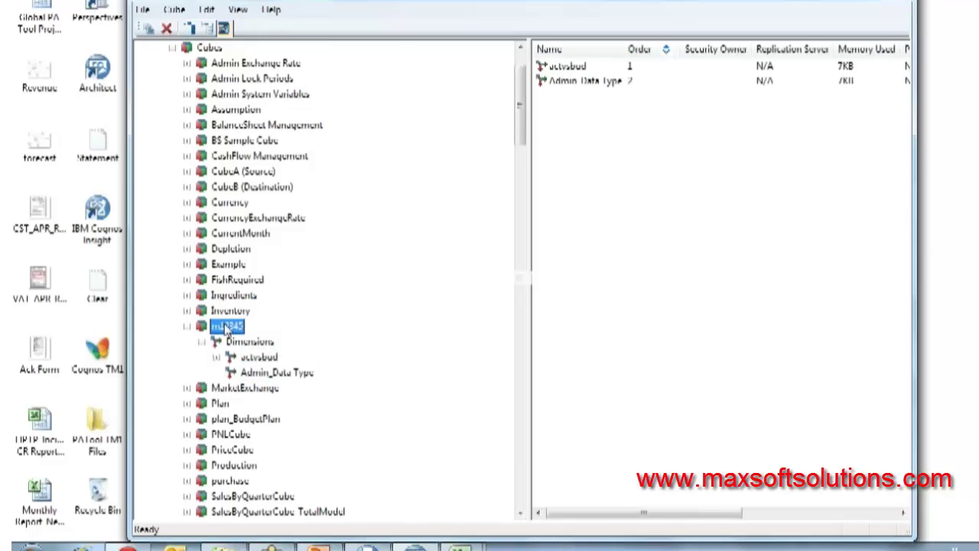
{"action": "left_click", "coordinate": [275, 359]}
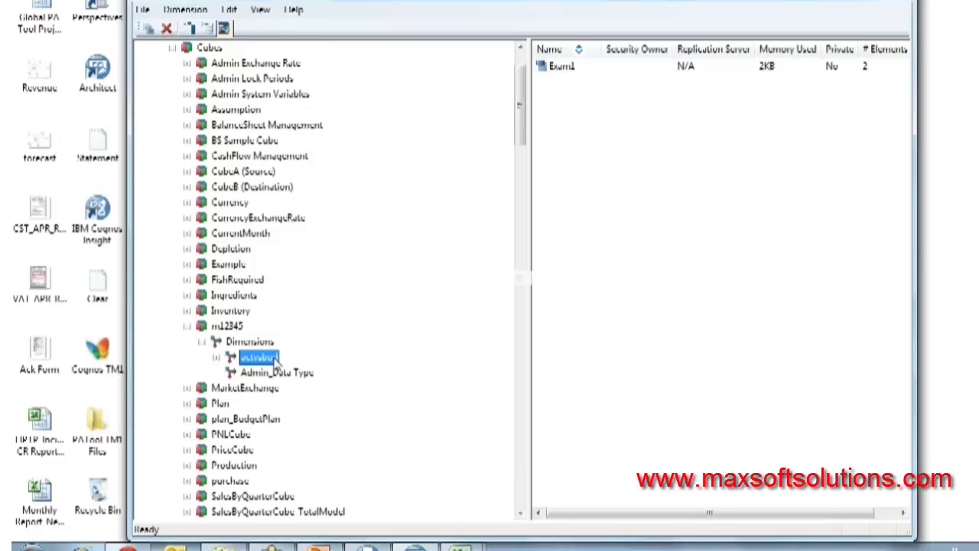
Open the BalanceSheet Management cube in a view and load its data with automatic recalculation.
{"action": "left_click", "coordinate": [220, 125]}
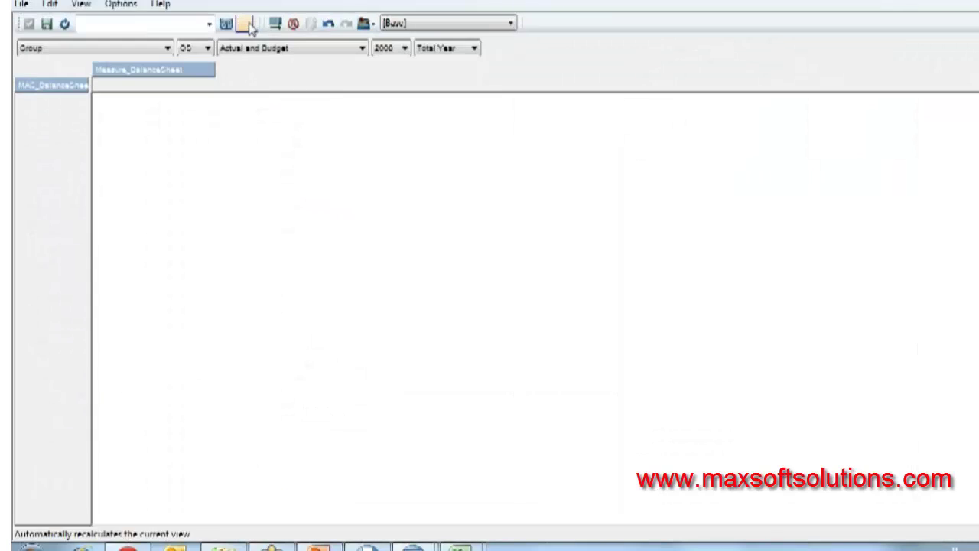
{"action": "left_click", "coordinate": [244, 24]}
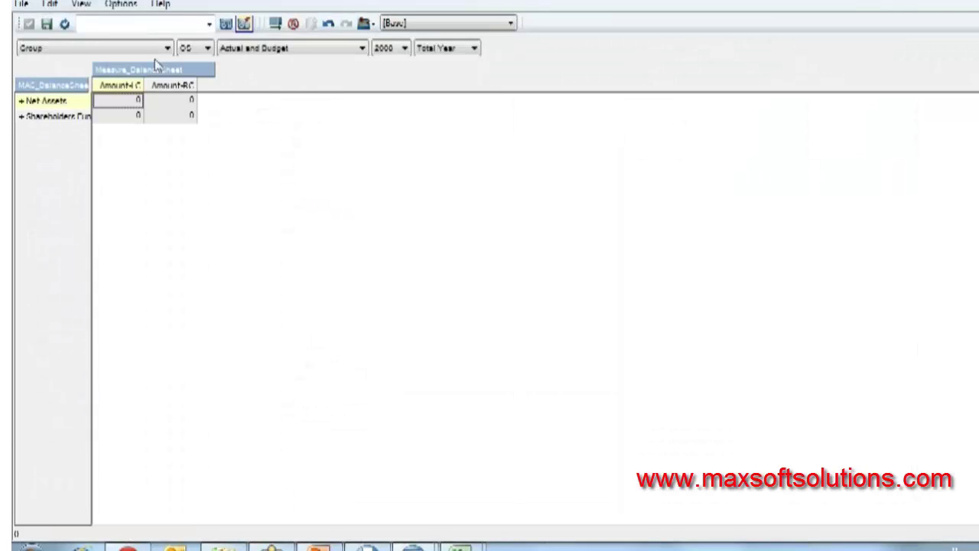
Examine the Org_BS_Division Management element hierarchy, cancel the subset editor, and close the BalanceSheet Management view without saving changes.
{"action": "double_click", "coordinate": [88, 51]}
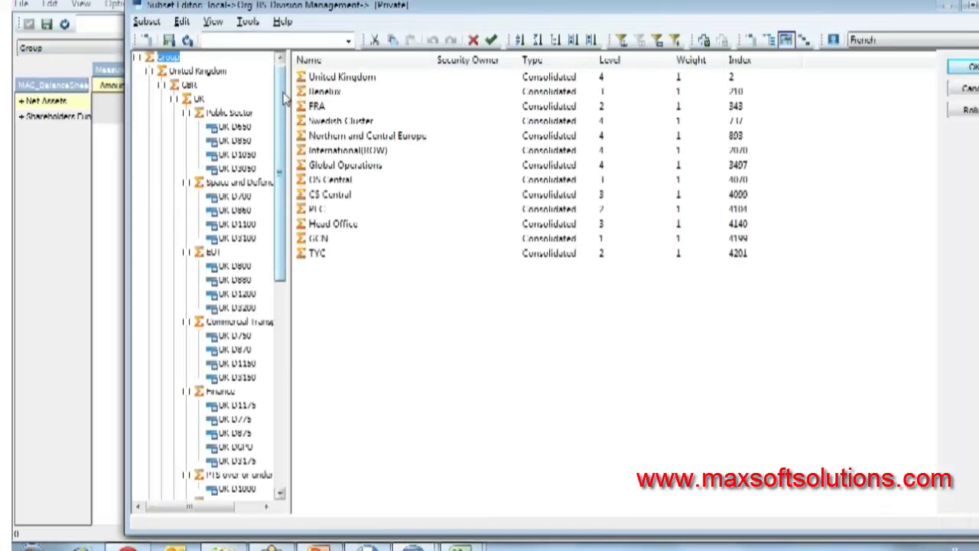
{"action": "left_click_drag", "start_coordinate": [285, 98], "coordinate": [459, 192]}
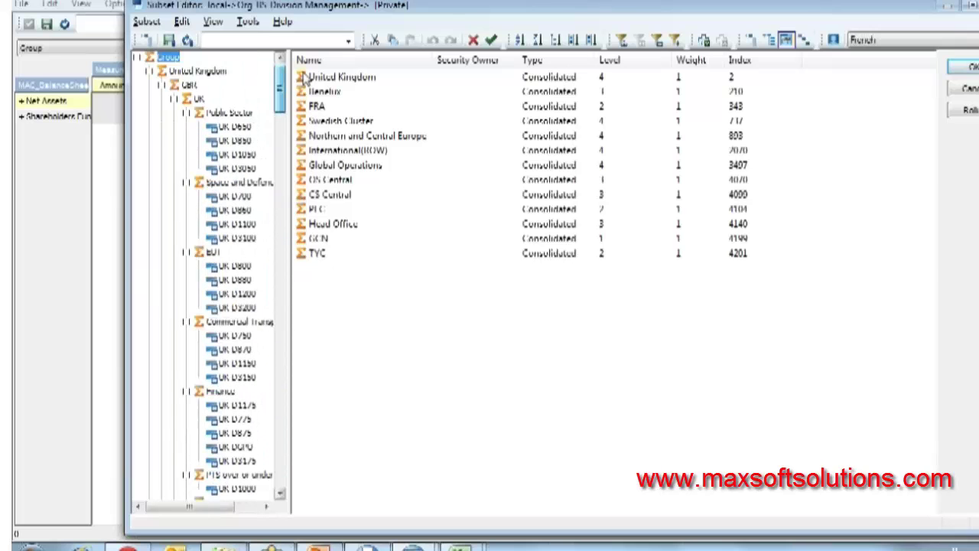
{"action": "left_click", "coordinate": [968, 88]}
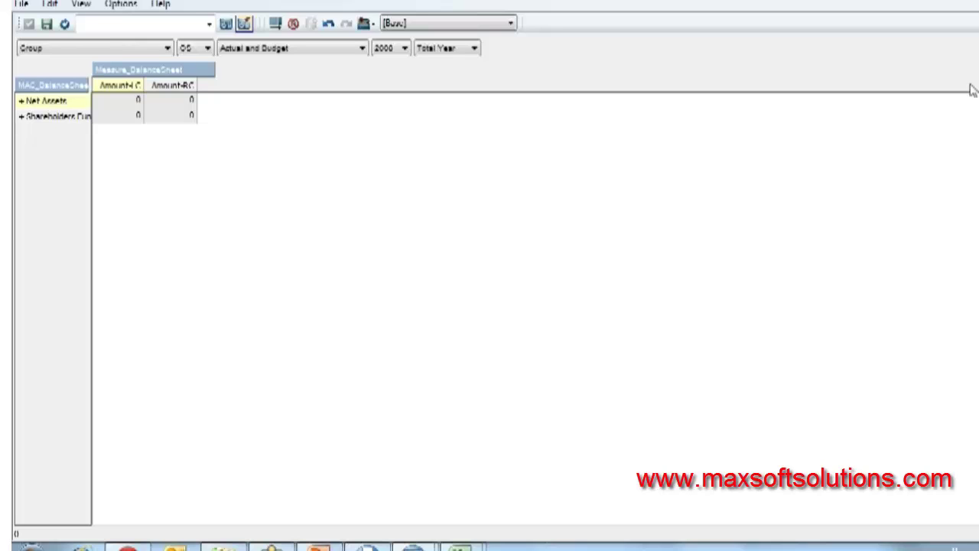
{"action": "left_click", "coordinate": [976, 2]}
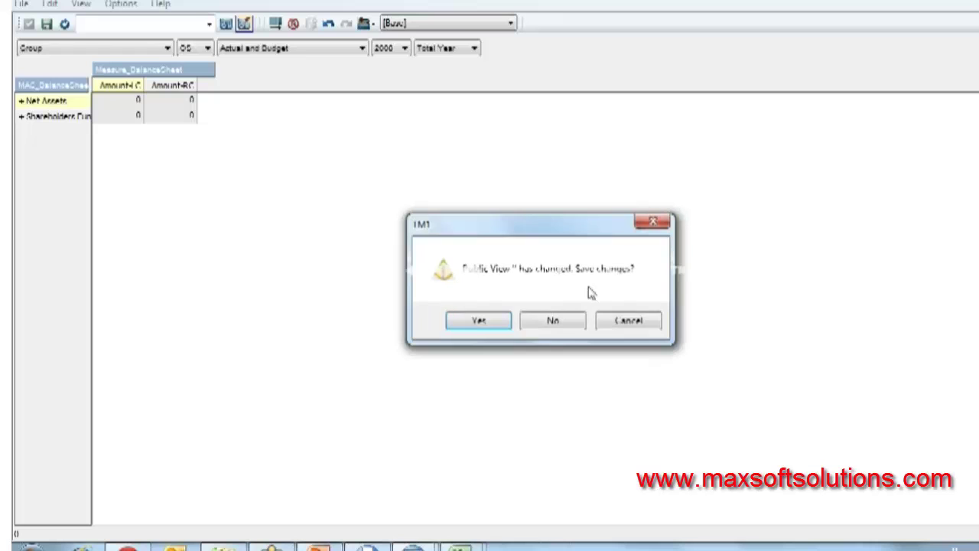
{"action": "left_click", "coordinate": [554, 321]}
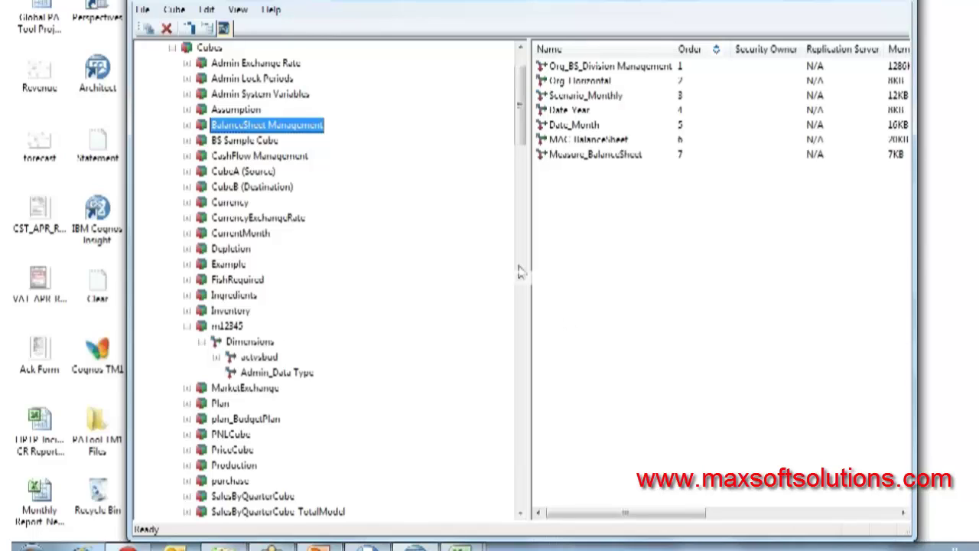
Reopen the m12345 cube, set Actual's Value Numeric to 73457, and recalculate the view.
{"action": "left_click", "coordinate": [235, 325]}
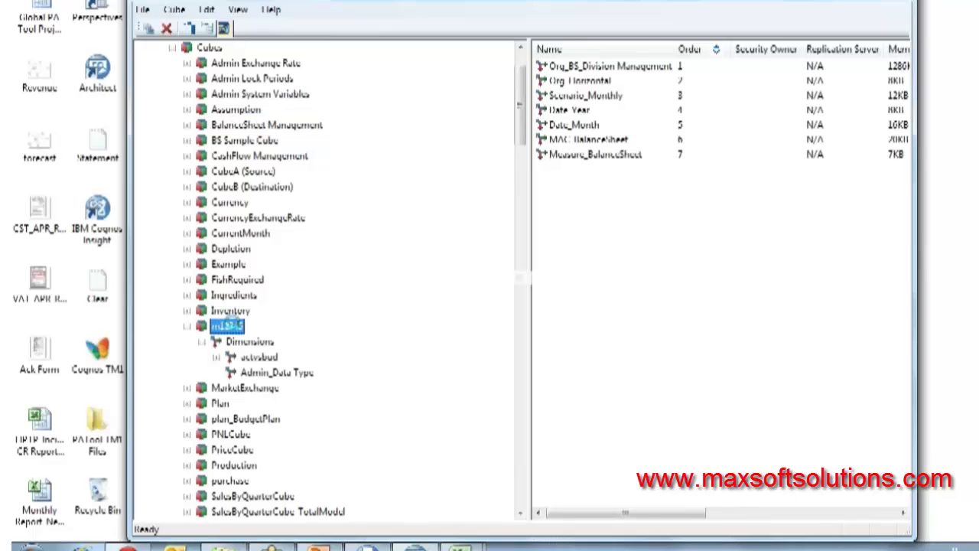
{"action": "double_click", "coordinate": [235, 326]}
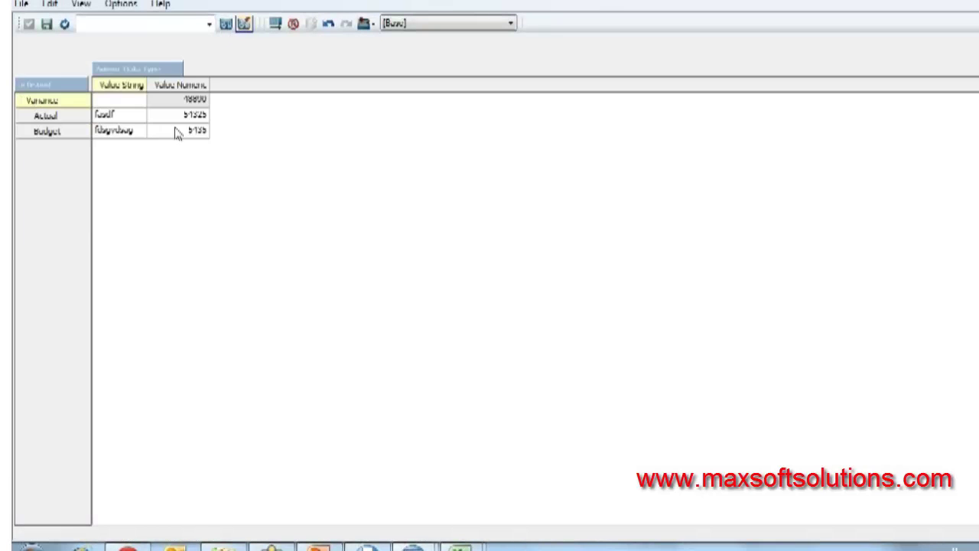
{"action": "left_click", "coordinate": [203, 117]}
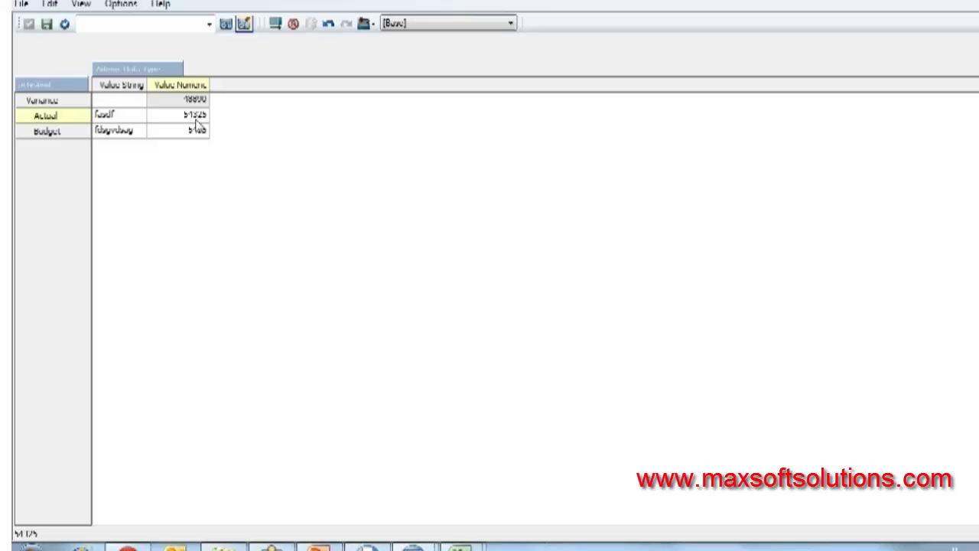
{"action": "type", "text": "77457"}
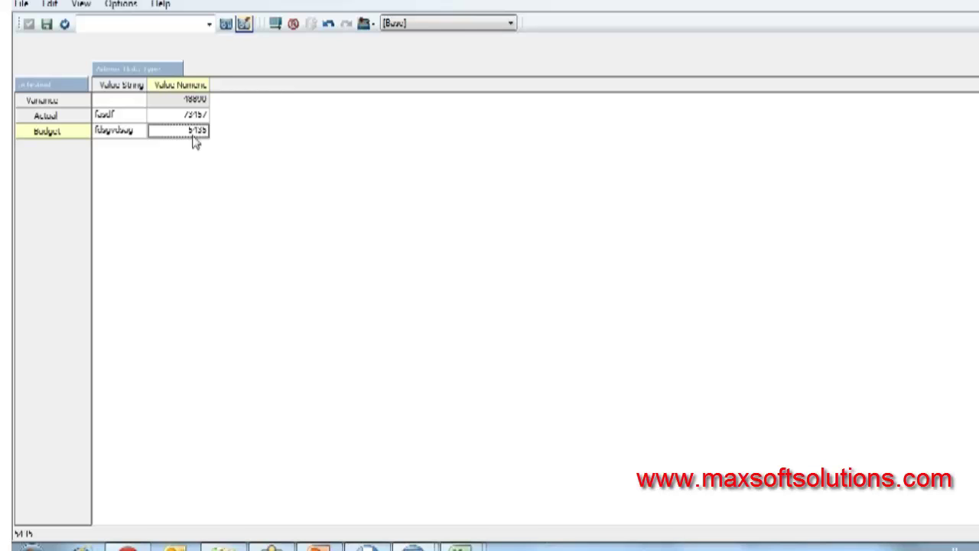
{"action": "left_click", "coordinate": [227, 25]}
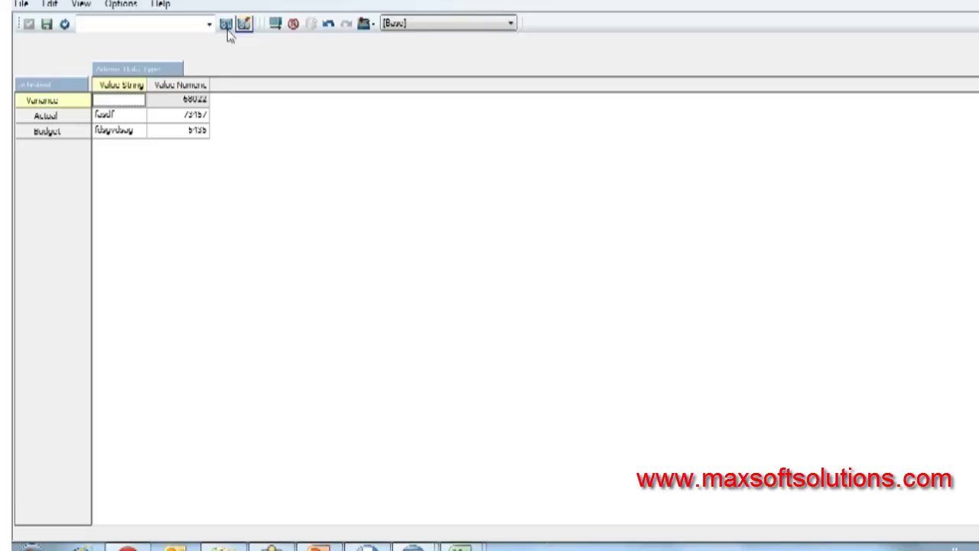
Review the existing sandboxes and the options for creating a sandbox, then cancel without creating one.
{"action": "left_click", "coordinate": [460, 27]}
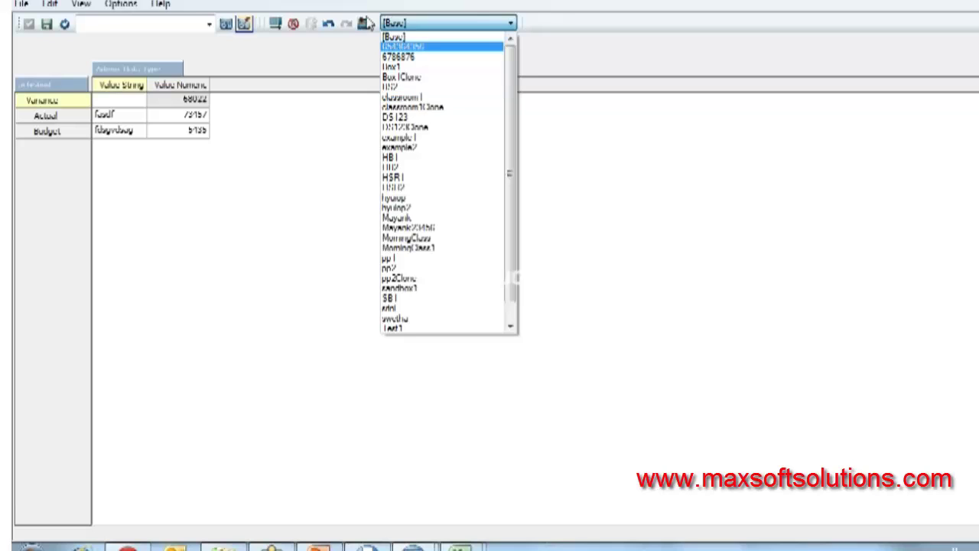
{"action": "left_click", "coordinate": [372, 39]}
{"action": "left_click", "coordinate": [370, 24]}
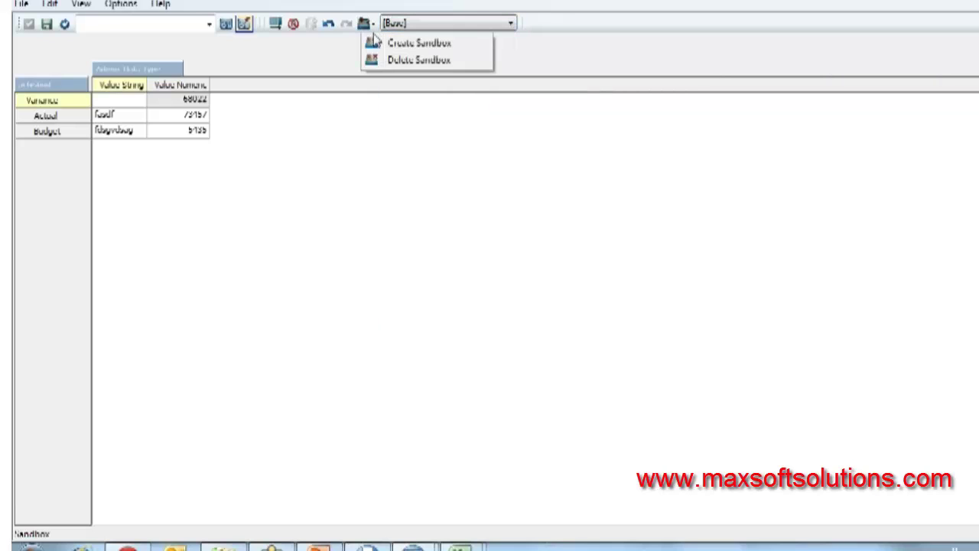
{"action": "left_click", "coordinate": [375, 44]}
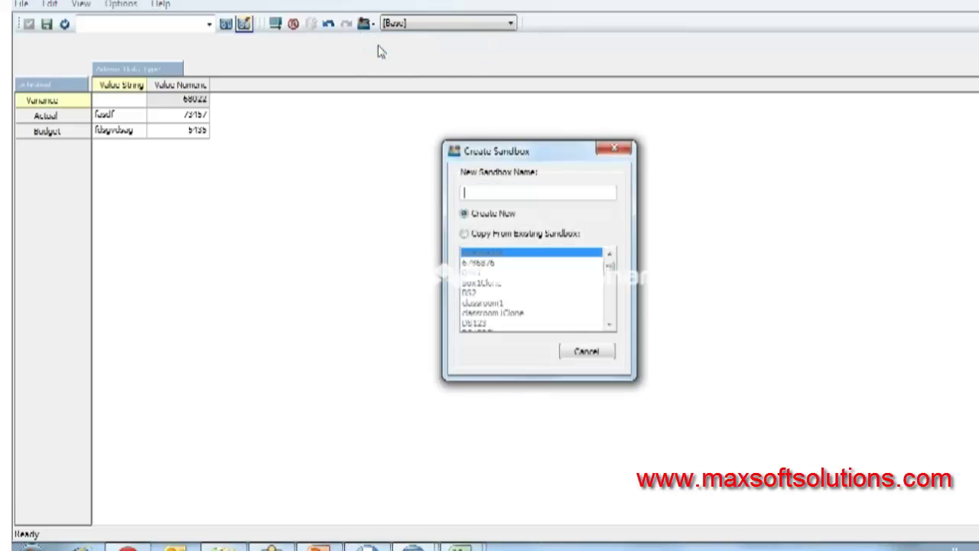
{"action": "left_click", "coordinate": [585, 354]}
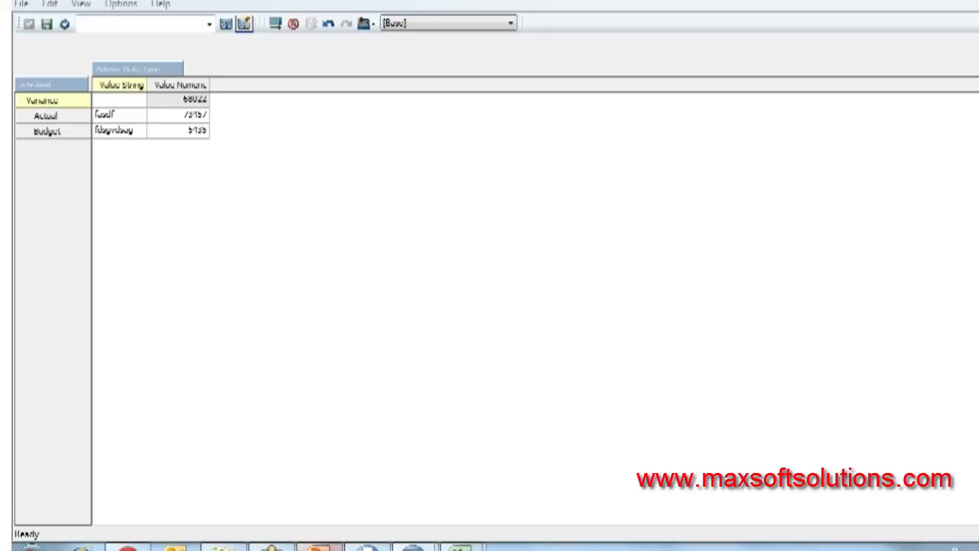
Switch to the Cognos TM1 training presentation in PowerPoint and show slide 2.
{"action": "left_click", "coordinate": [320, 546]}
{"action": "left_click", "coordinate": [143, 290]}
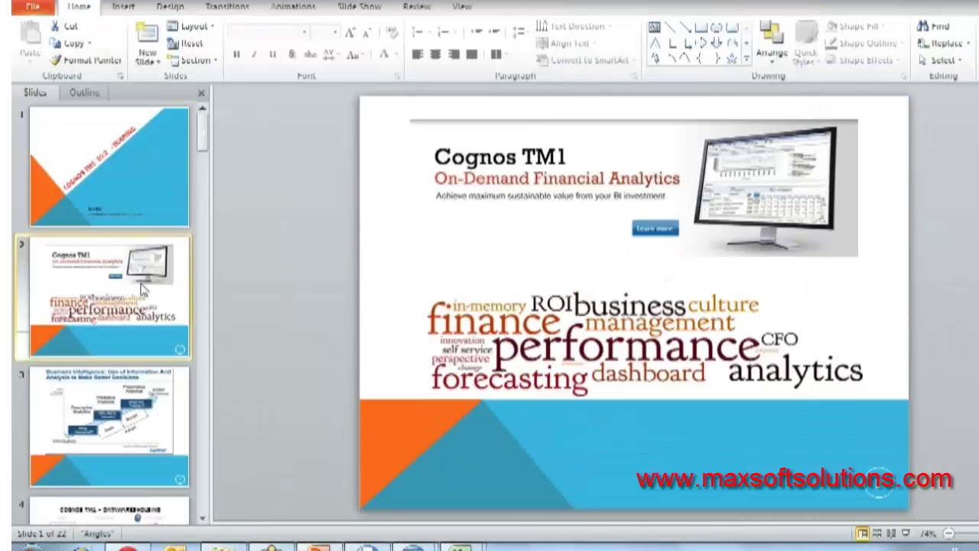